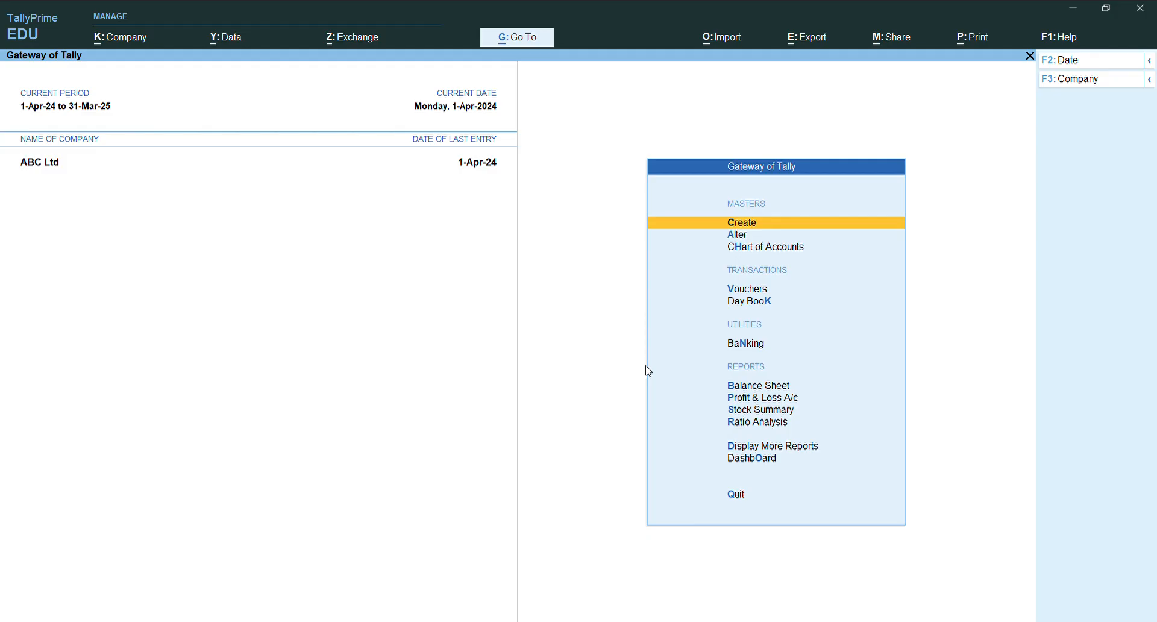
Step: Start creating a new company named Control Ltd, keeping the same mailing name
{"action": "key", "text": "F3"}
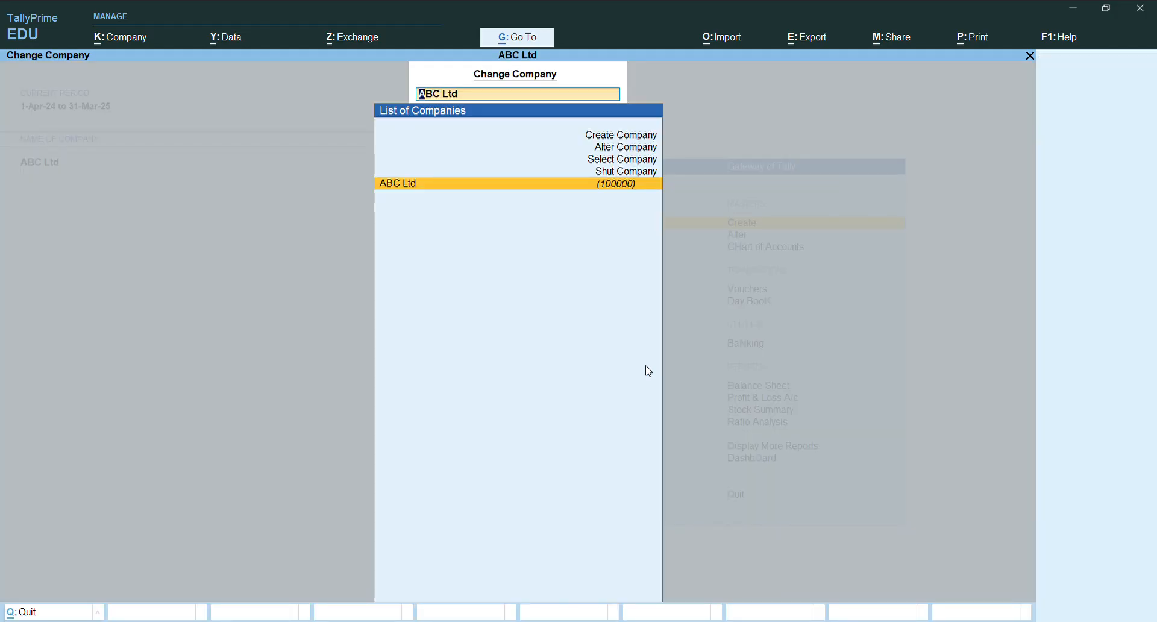
{"action": "key", "text": "Up"}
{"action": "key", "text": "Up"}
{"action": "key", "text": "Up"}
{"action": "key", "text": "Up"}
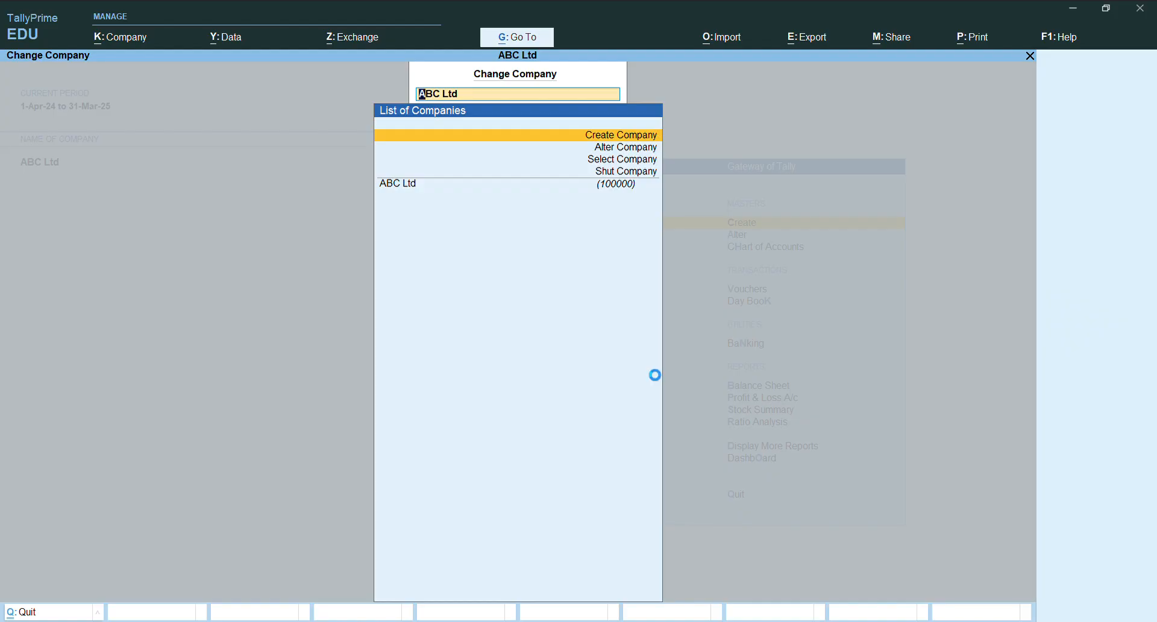
{"action": "key", "text": "Return"}
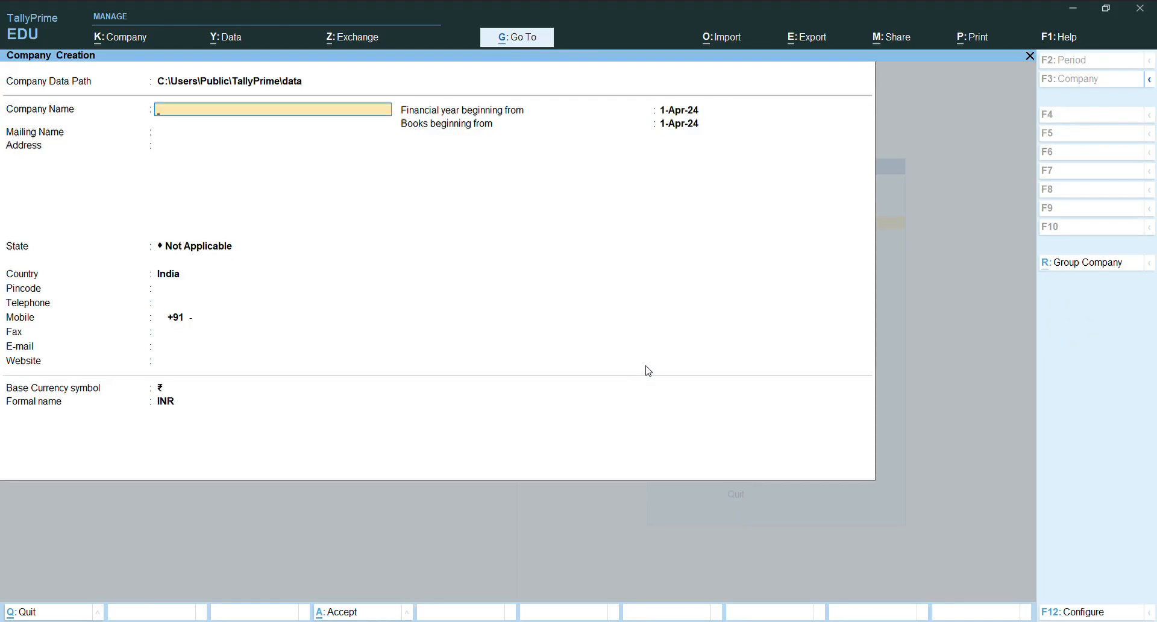
{"action": "type", "text": "Control Ltd"}
{"action": "key", "text": "Return"}
{"action": "key", "text": "Return"}
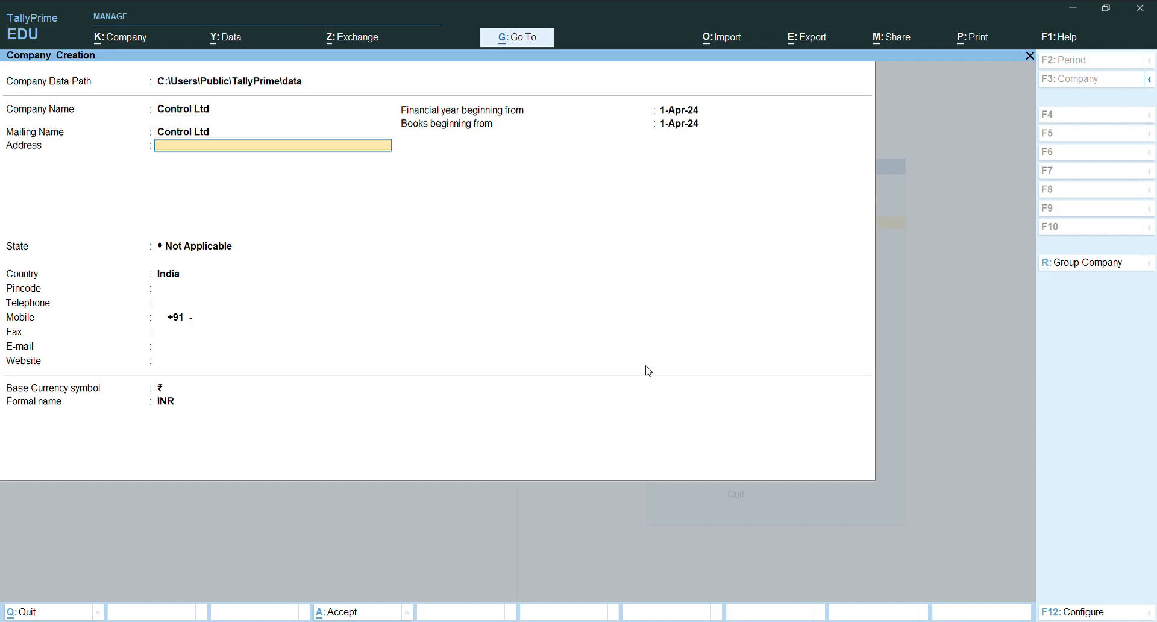
Step: Set the company's state to West Bengal, keep 1-Apr-24 as the financial year and books start, and save the company
{"action": "key", "text": "Return"}
{"action": "type", "text": "W"}
{"action": "key", "text": "Return"}
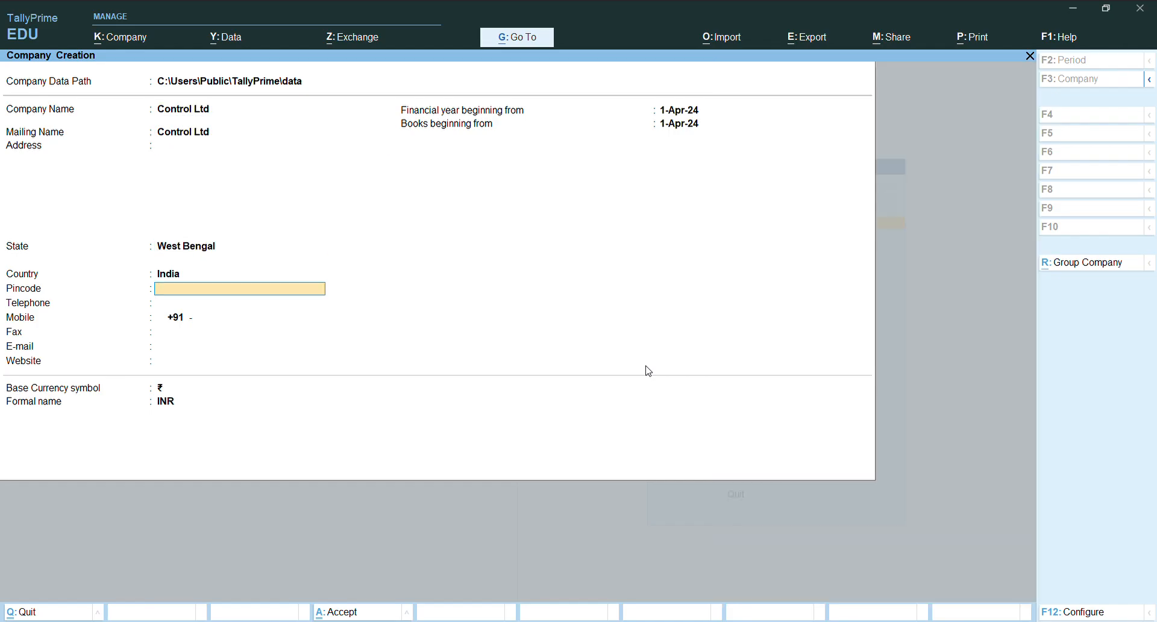
{"action": "key", "text": "Return"}
{"action": "key", "text": "Return"}
{"action": "key", "text": "Return"}
{"action": "key", "text": "Return"}
{"action": "key", "text": "Return"}
{"action": "key", "text": "Return"}
{"action": "key", "text": "Return"}
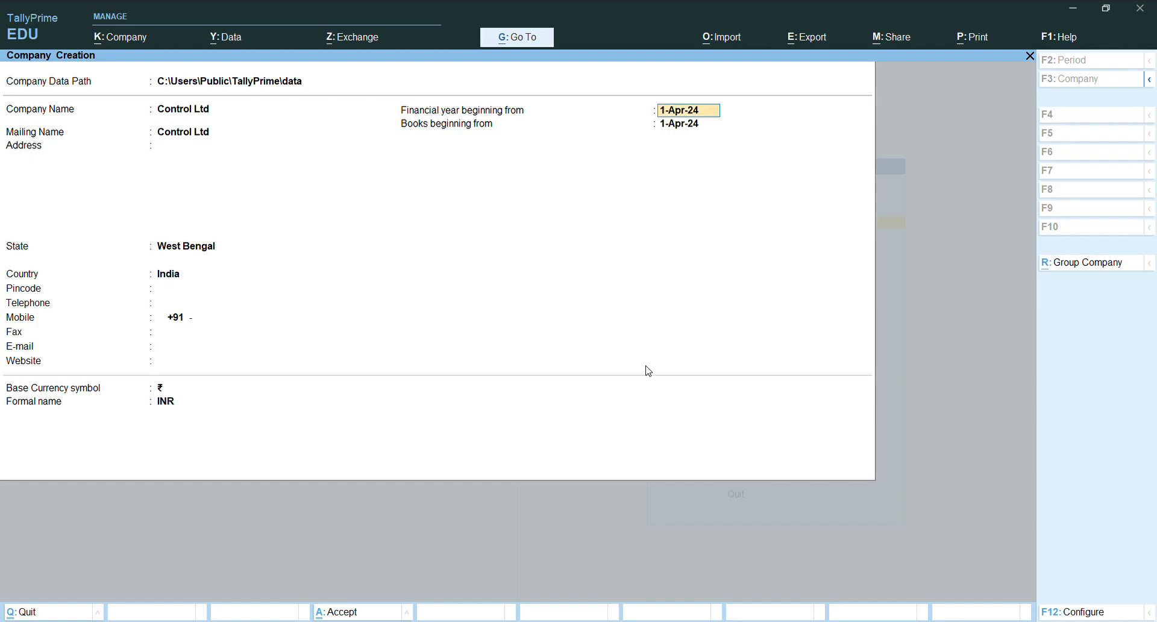
{"action": "key", "text": "Return"}
{"action": "key", "text": "Return"}
{"action": "key", "text": "Return"}
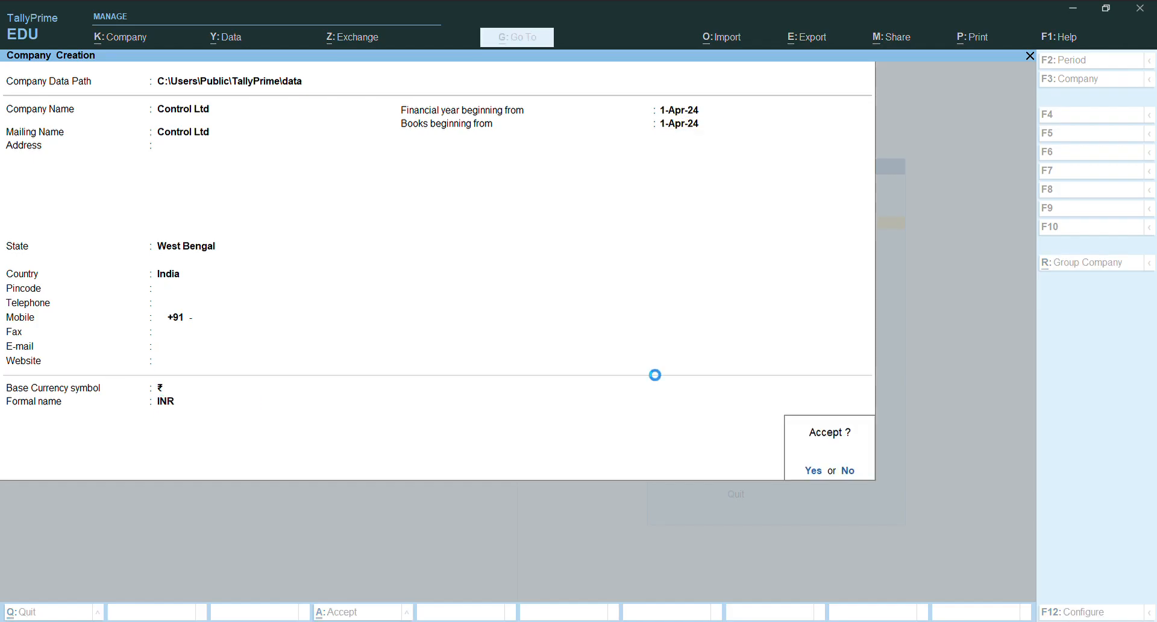
{"action": "key", "text": "Return"}
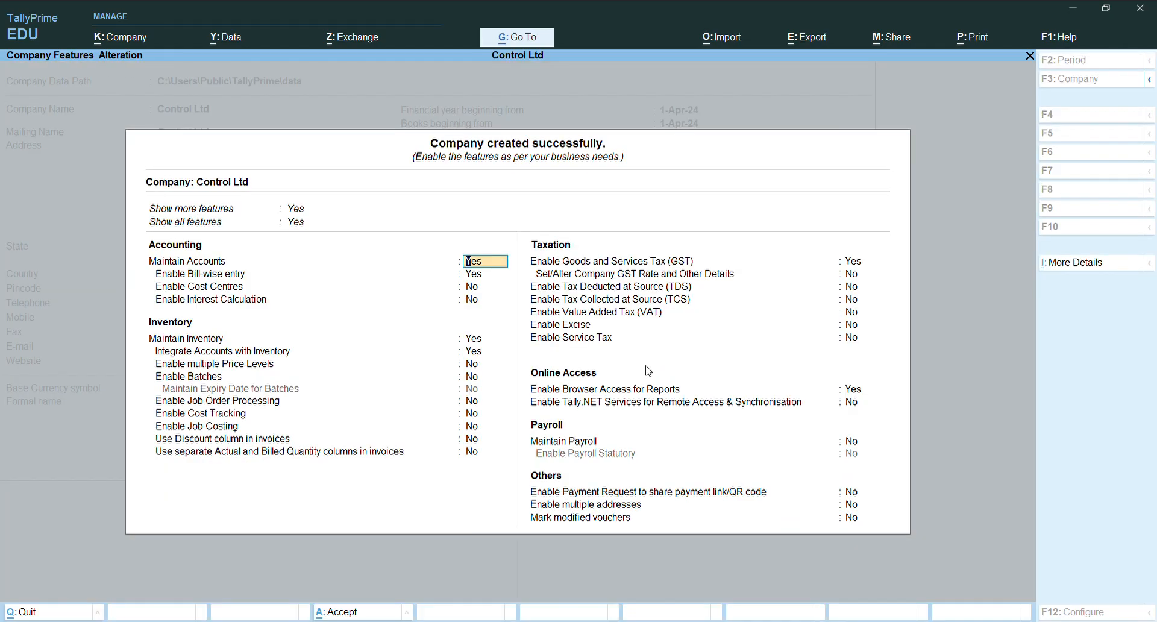
Step: Disable Goods and Services Tax (GST) for Control Ltd, keep the other feature defaults, and save the company features
{"action": "key", "text": "Return"}
{"action": "key", "text": "Return"}
{"action": "key", "text": "Return"}
{"action": "key", "text": "Return"}
{"action": "key", "text": "Return"}
{"action": "key", "text": "Return"}
{"action": "key", "text": "Return"}
{"action": "key", "text": "Return"}
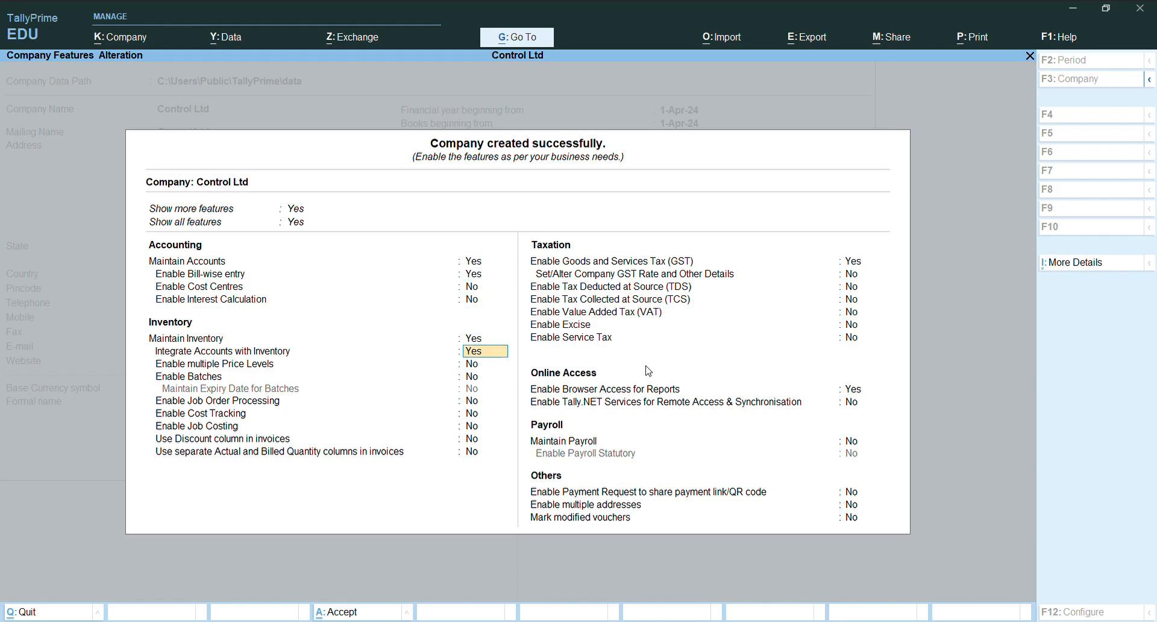
{"action": "key", "text": "Return"}
{"action": "key", "text": "Return"}
{"action": "key", "text": "Return"}
{"action": "key", "text": "Return"}
{"action": "key", "text": "Return"}
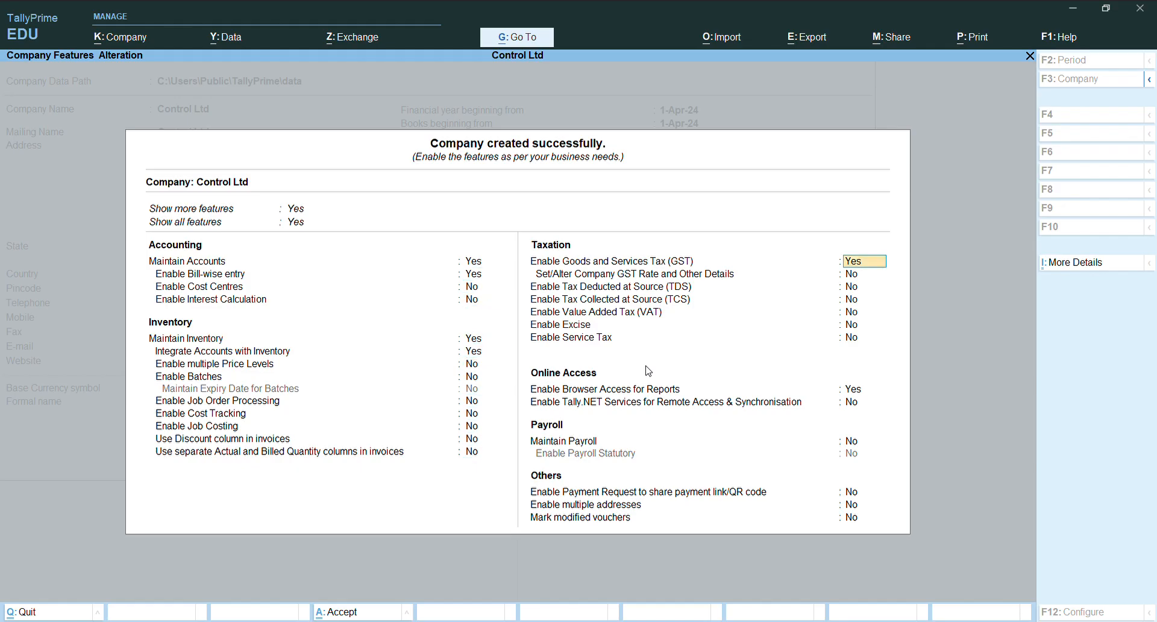
{"action": "type", "text": "n"}
{"action": "key", "text": "ctrl+a"}
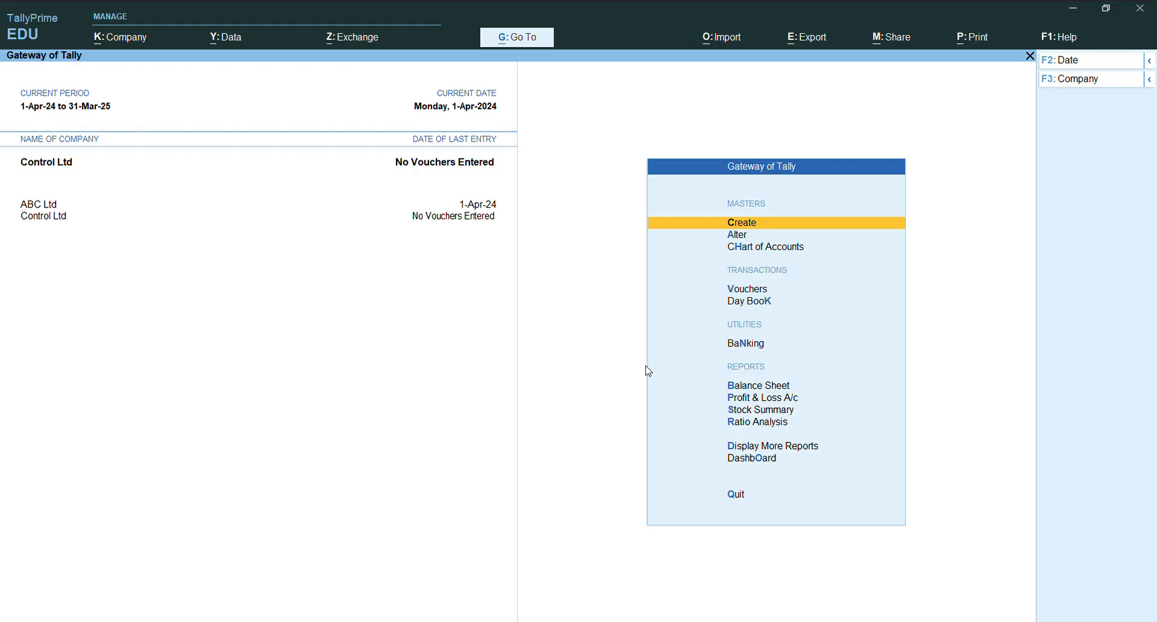
Step: Start creating a ledger named XYZ Ltd without an alias
{"action": "key", "text": "Return"}
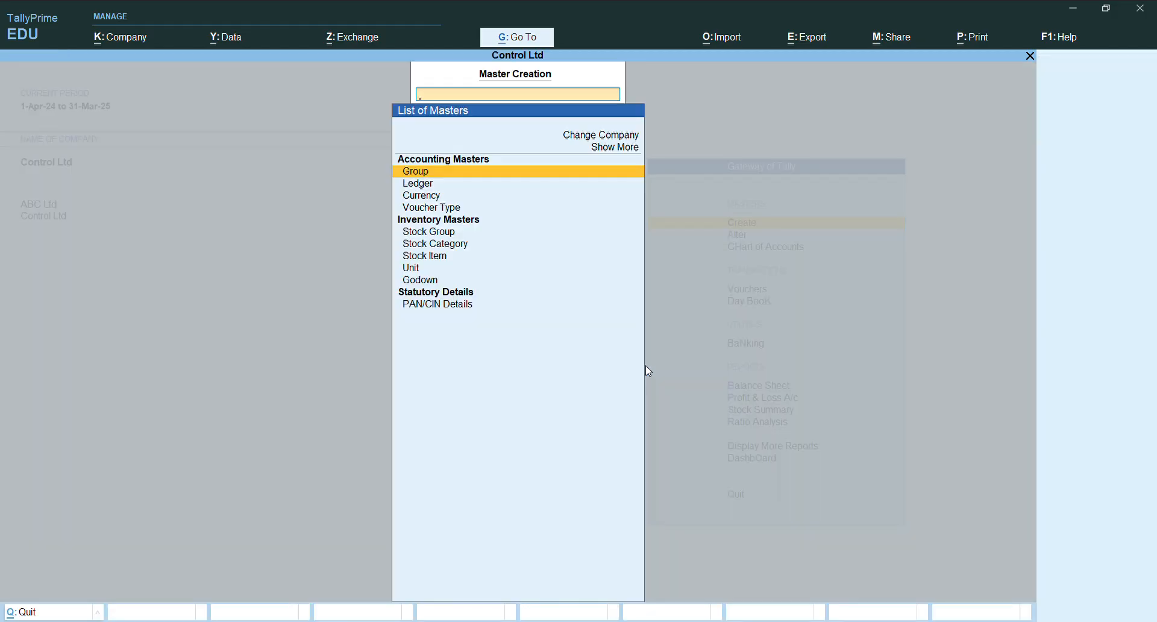
{"action": "key", "text": "Down"}
{"action": "key", "text": "Return"}
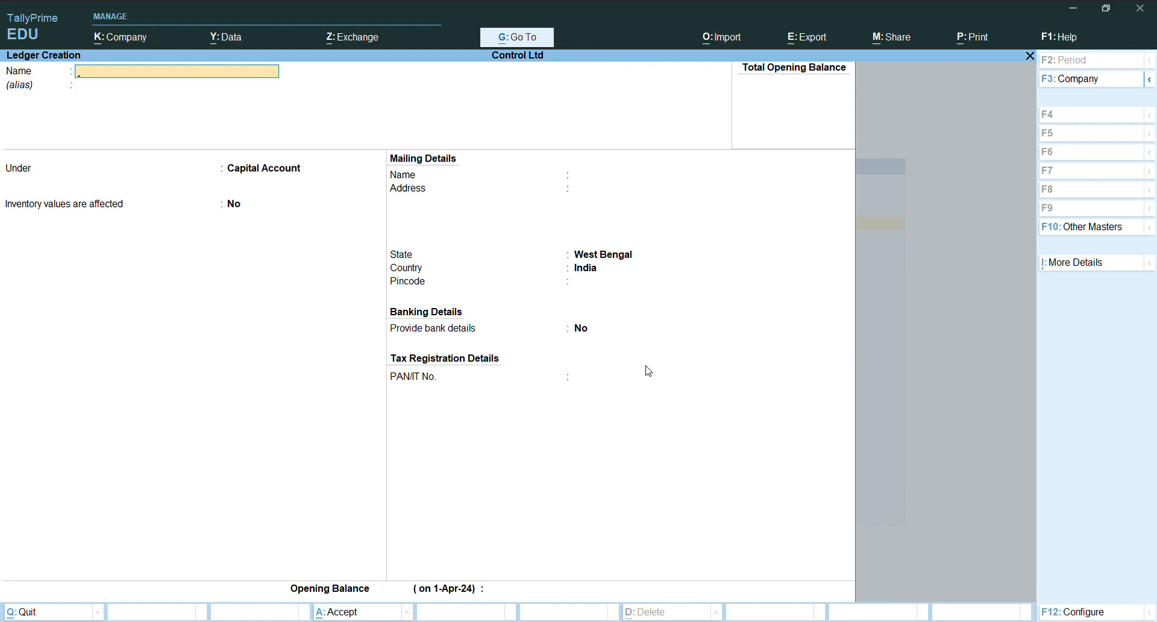
{"action": "type", "text": "XYZ Ltd"}
{"action": "key", "text": "Return"}
{"action": "key", "text": "Return"}
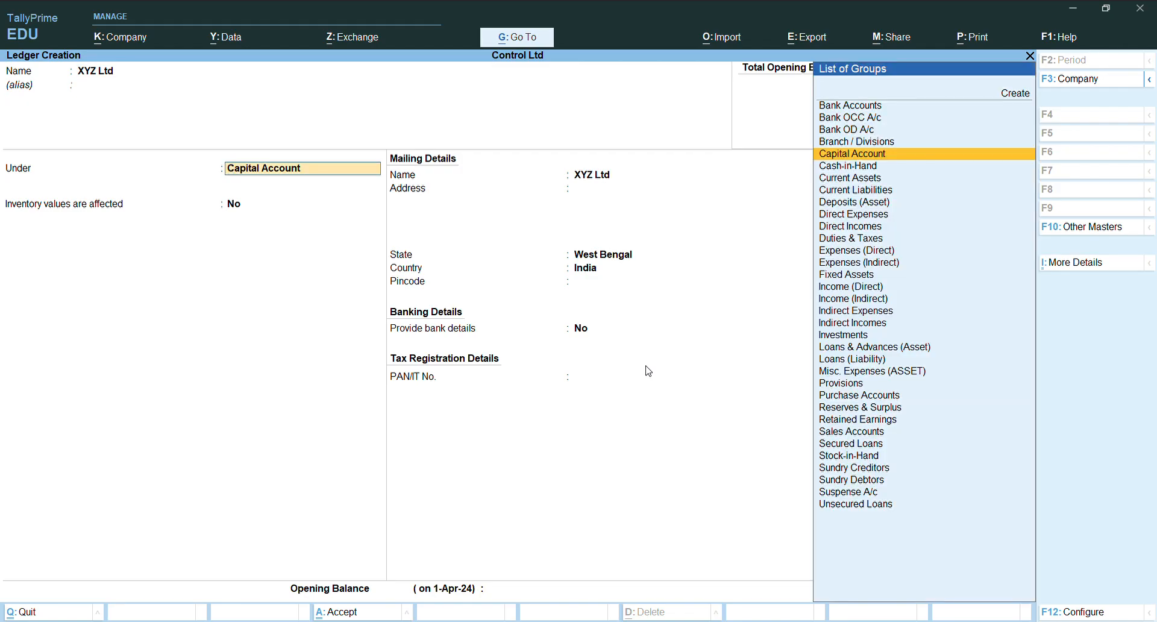
Step: Place the XYZ Ltd ledger under the Sundry Debtors group
{"action": "type", "text": "S"}
{"action": "key", "text": "Down"}
{"action": "key", "text": "Down"}
{"action": "key", "text": "Down"}
{"action": "key", "text": "Down"}
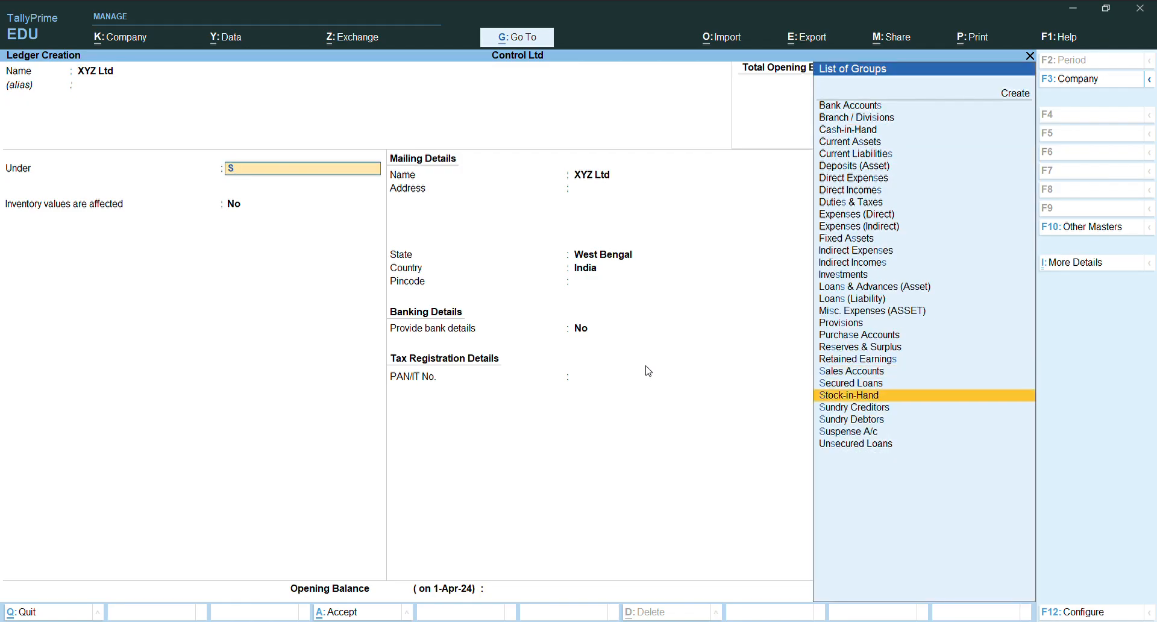
{"action": "key", "text": "Return"}
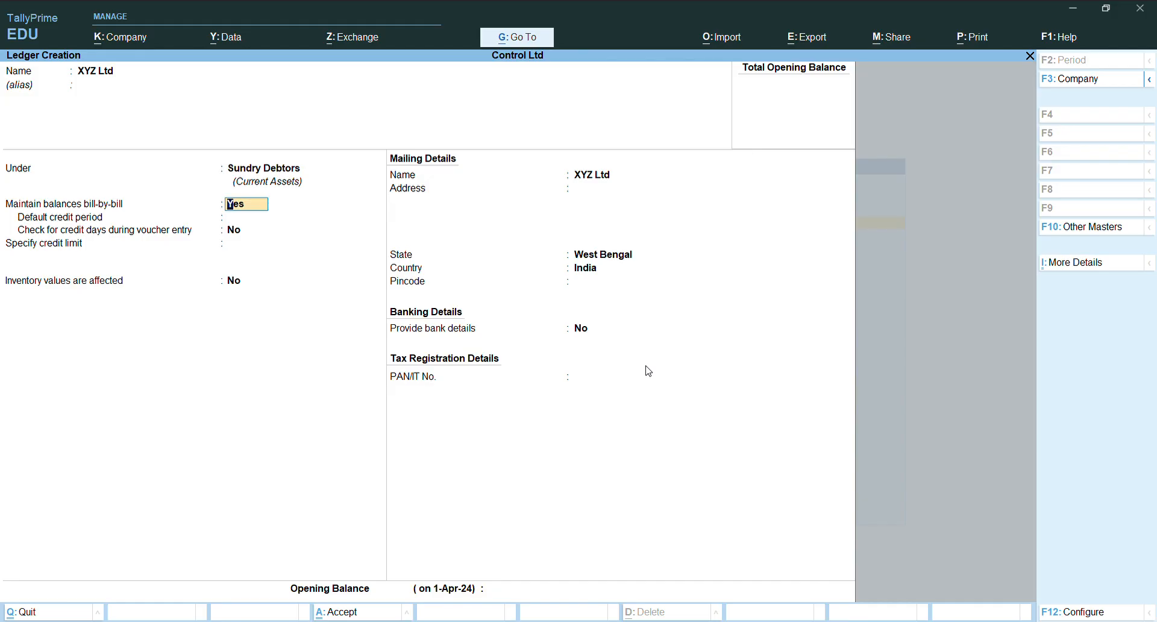
Step: Keep bill-by-bill balances on without a credit period and make sure Provide Credit Limits is Yes in the ledger configuration
{"action": "key", "text": "Return"}
{"action": "key", "text": "Return"}
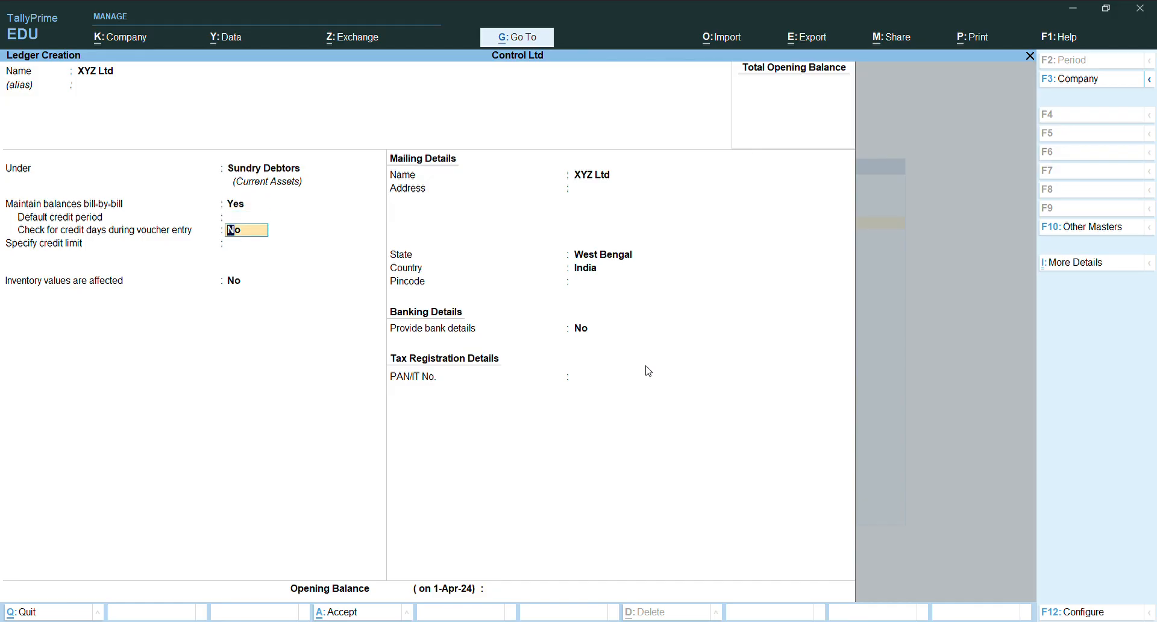
{"action": "key", "text": "Return"}
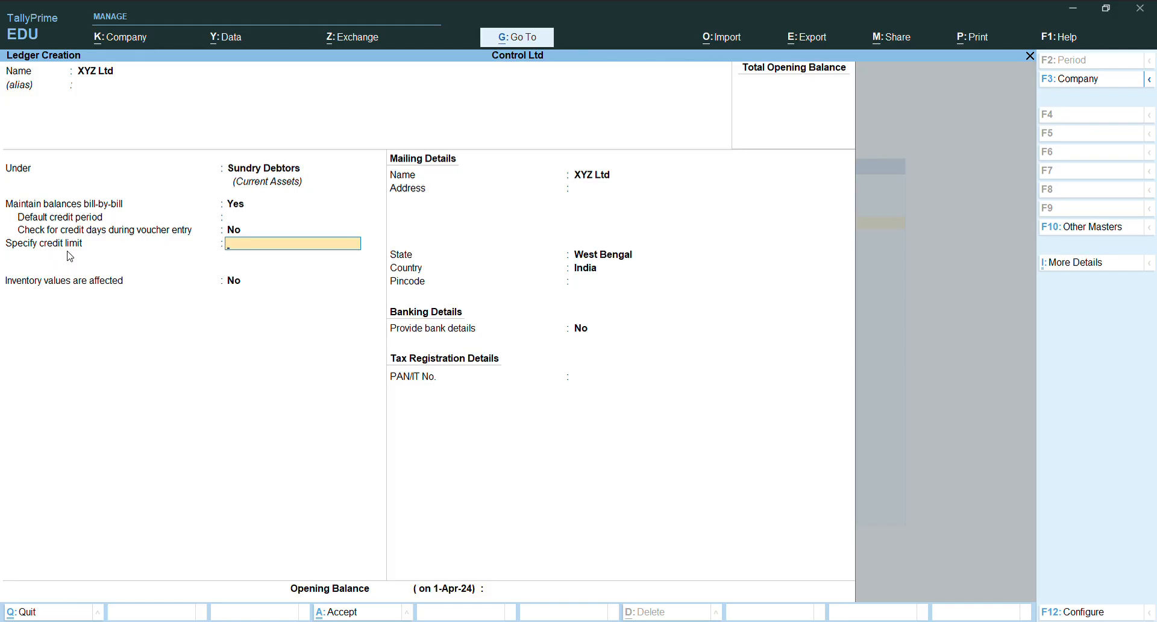
{"action": "key", "text": "F12"}
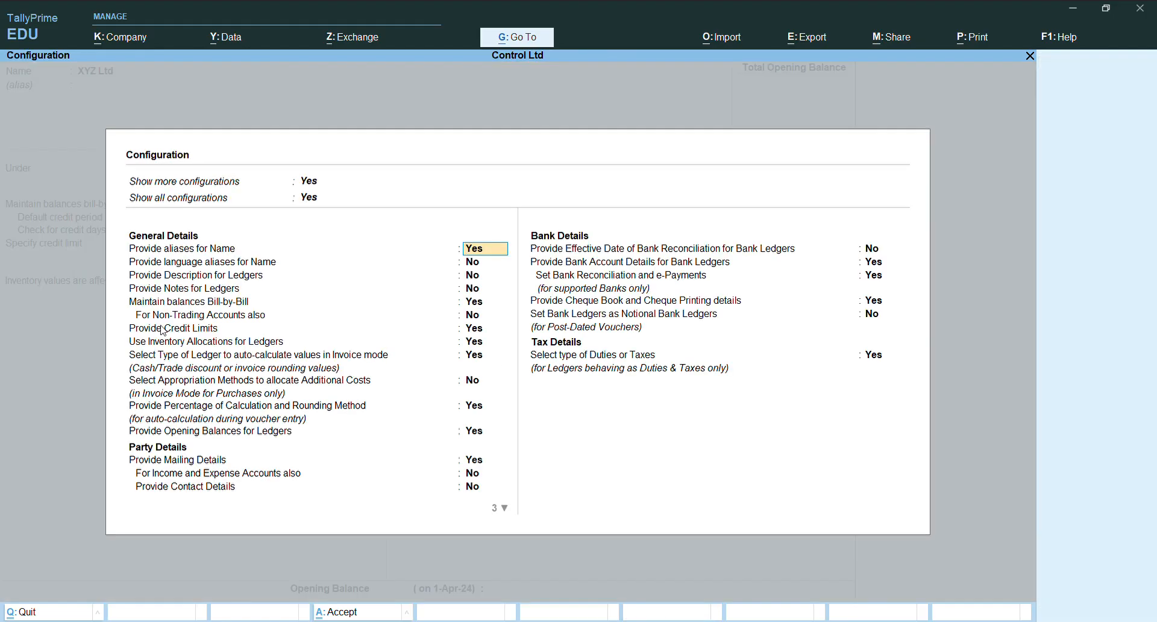
{"action": "left_click", "coordinate": [488, 332]}
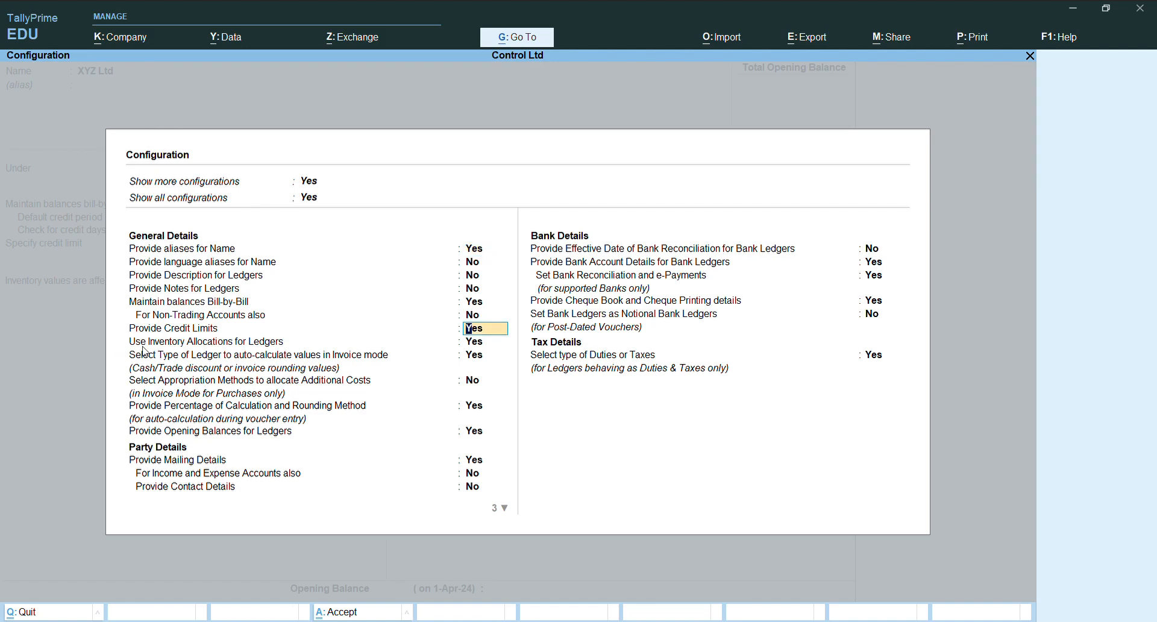
{"action": "left_click", "coordinate": [482, 342]}
{"action": "key", "text": "ctrl+a"}
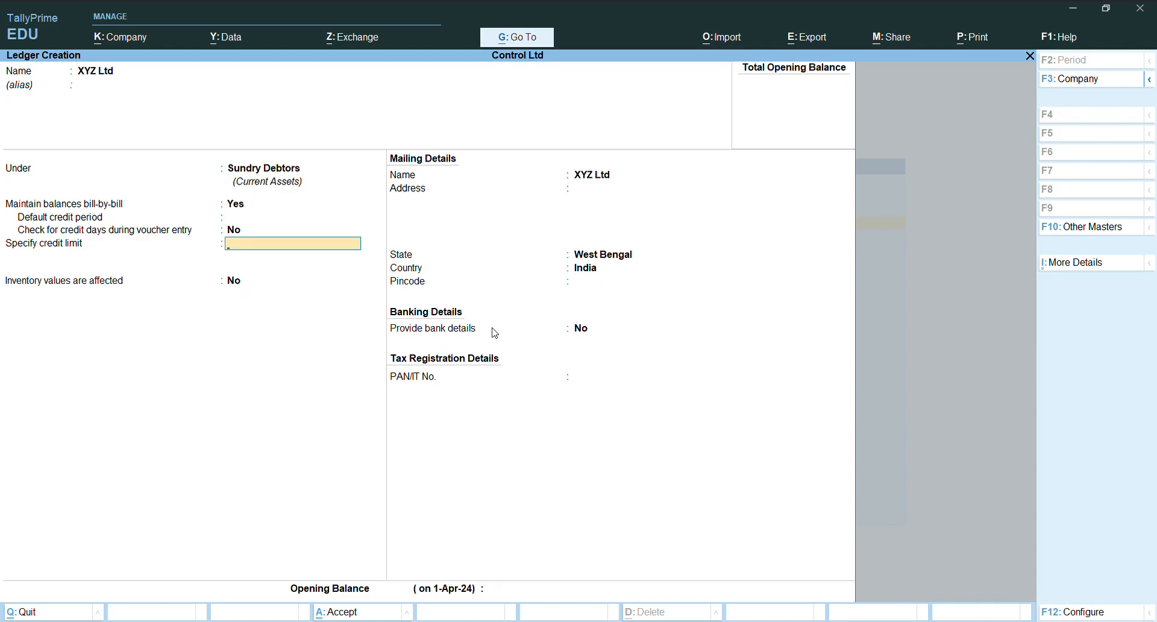
Step: Set the credit limit of XYZ Ltd to 30,000 and allow overriding it using post-dated transactions
{"action": "type", "text": "30,00"}
{"action": "key", "text": "Return"}
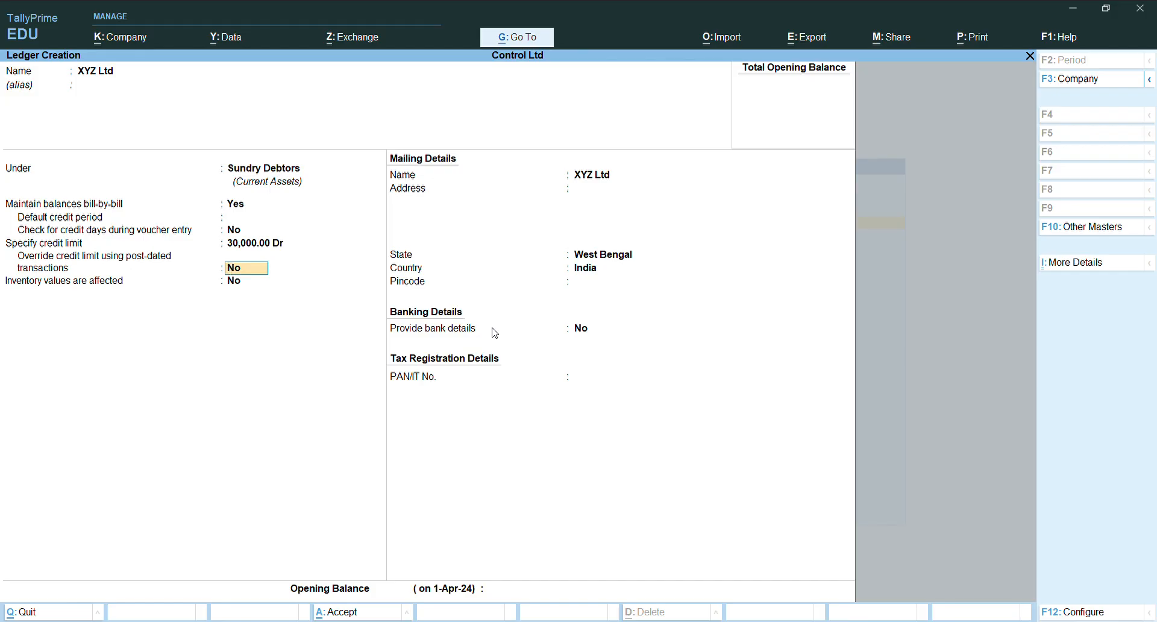
{"action": "type", "text": "y"}
{"action": "key", "text": "Return"}
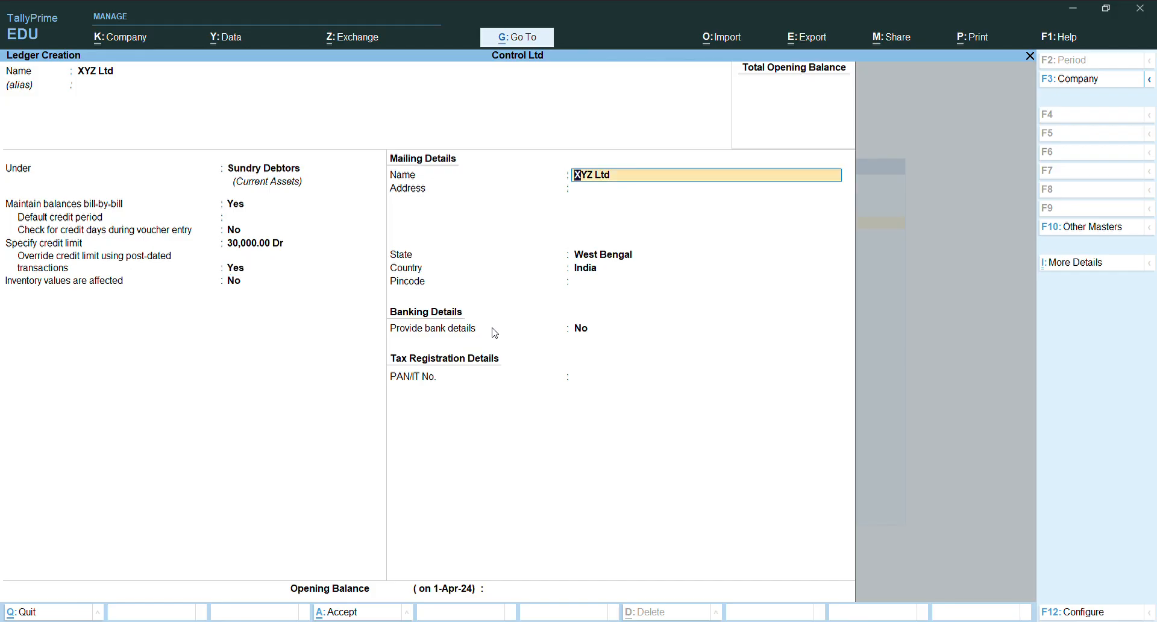
Step: Keep the default mailing, banking and tax details, leave the opening balance empty, and save the XYZ Ltd ledger
{"action": "key", "text": "Return"}
{"action": "key", "text": "Return"}
{"action": "key", "text": "Return"}
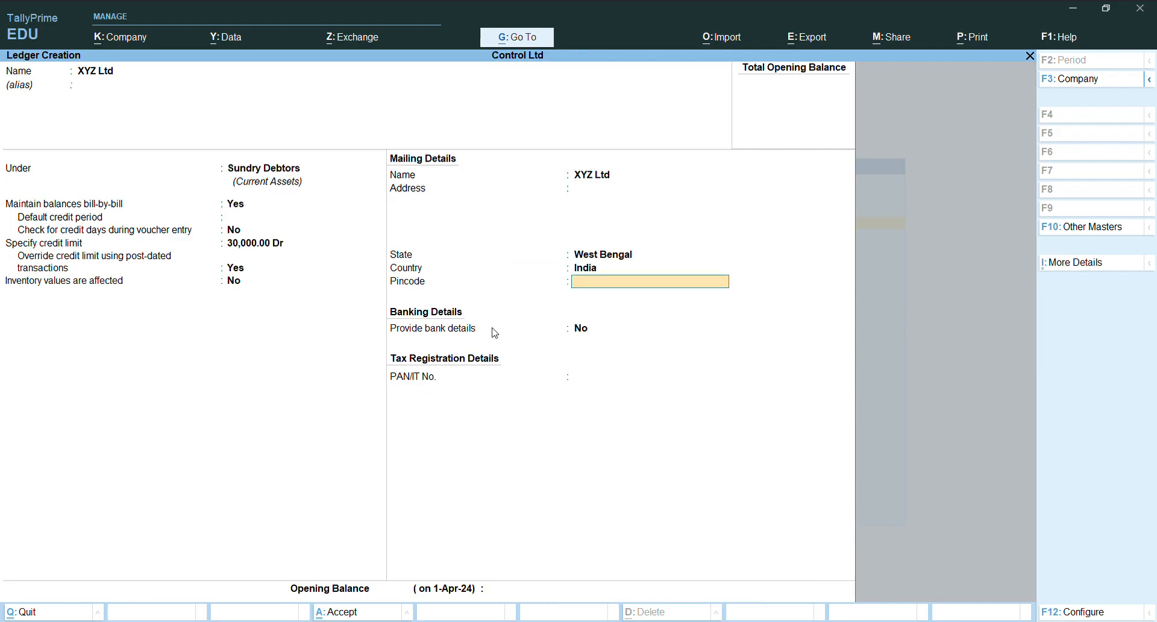
{"action": "key", "text": "Return"}
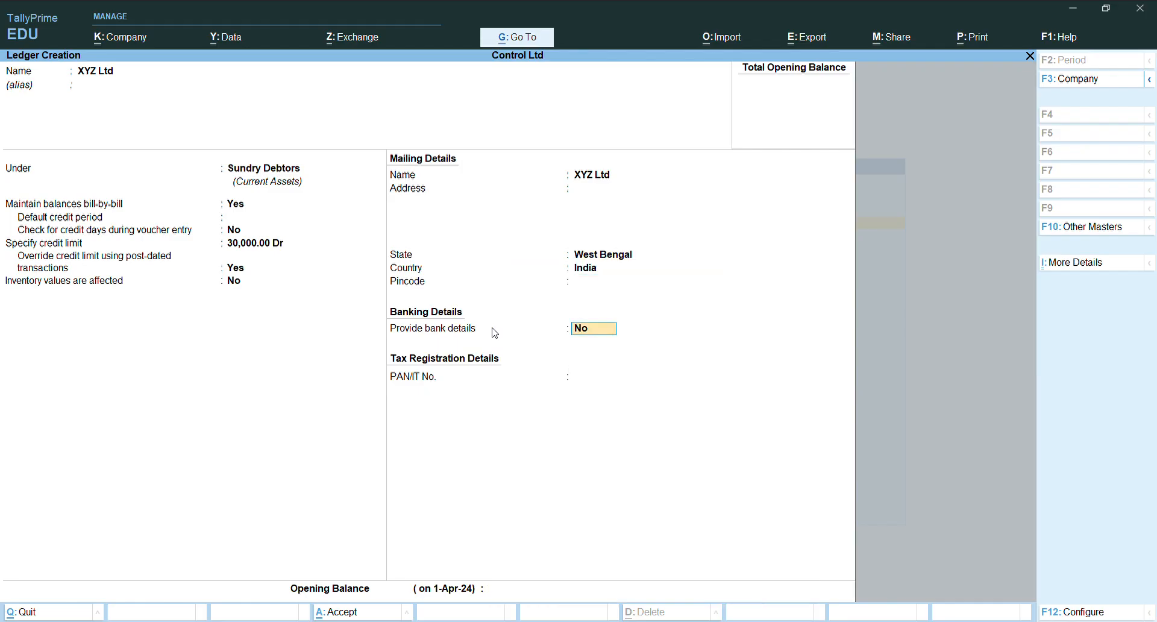
{"action": "key", "text": "Return"}
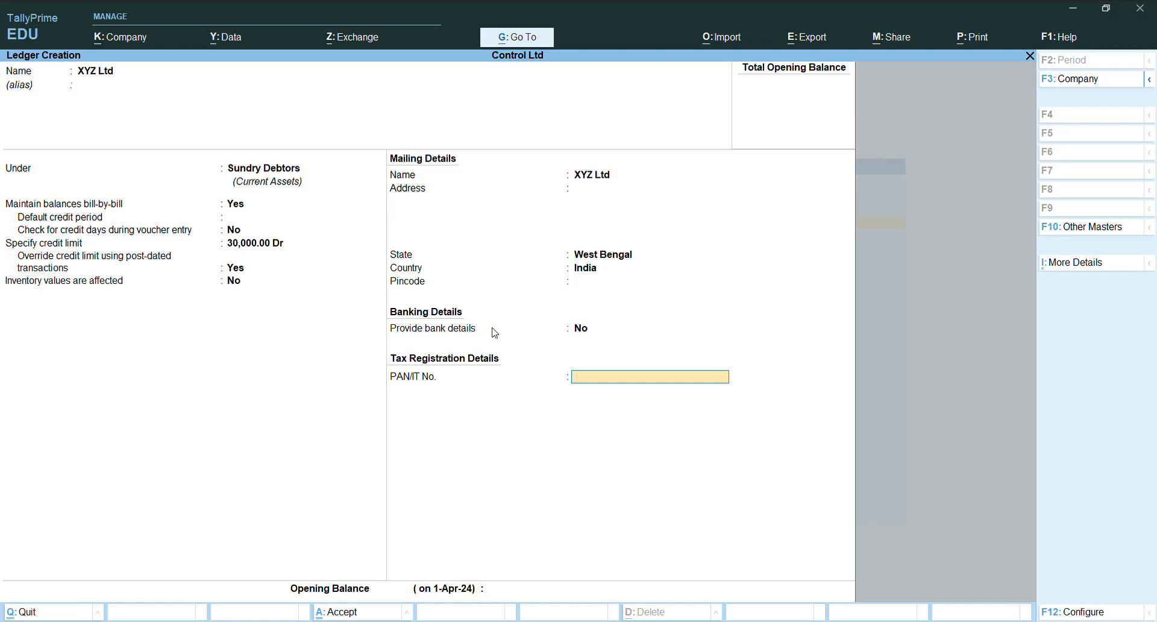
{"action": "key", "text": "Return"}
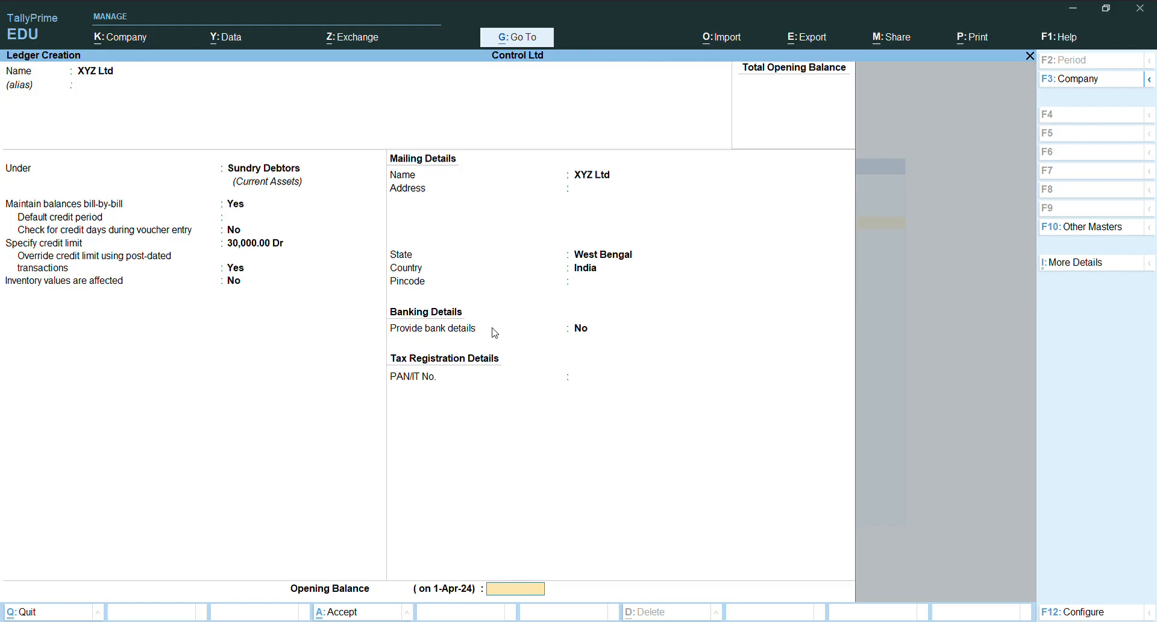
{"action": "key", "text": "Return"}
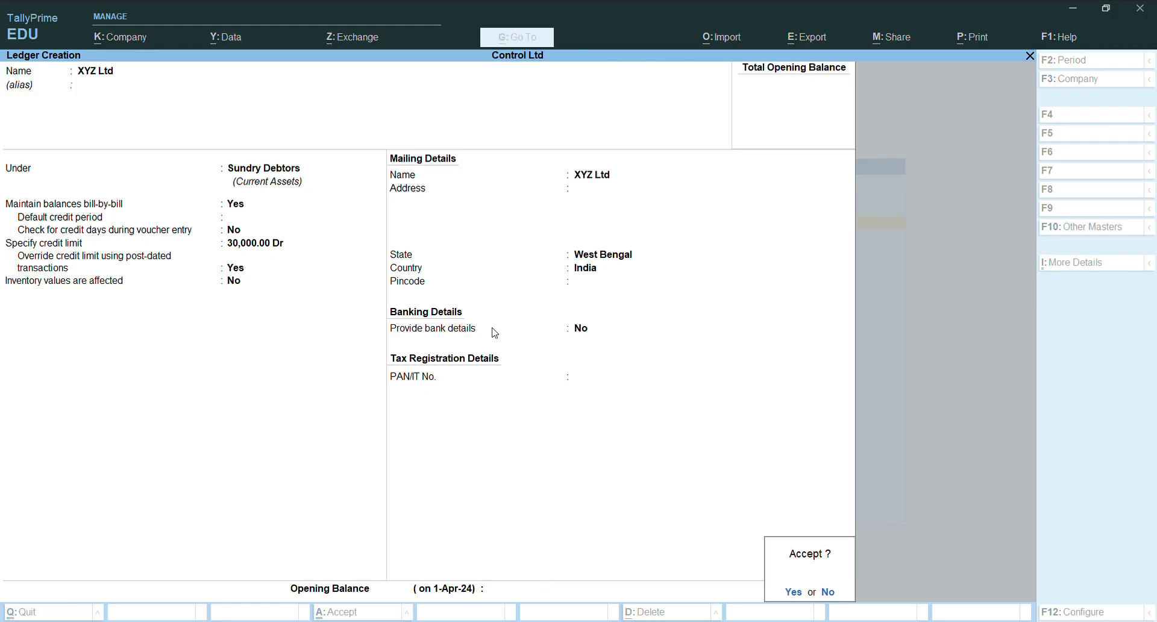
{"action": "key", "text": "Return"}
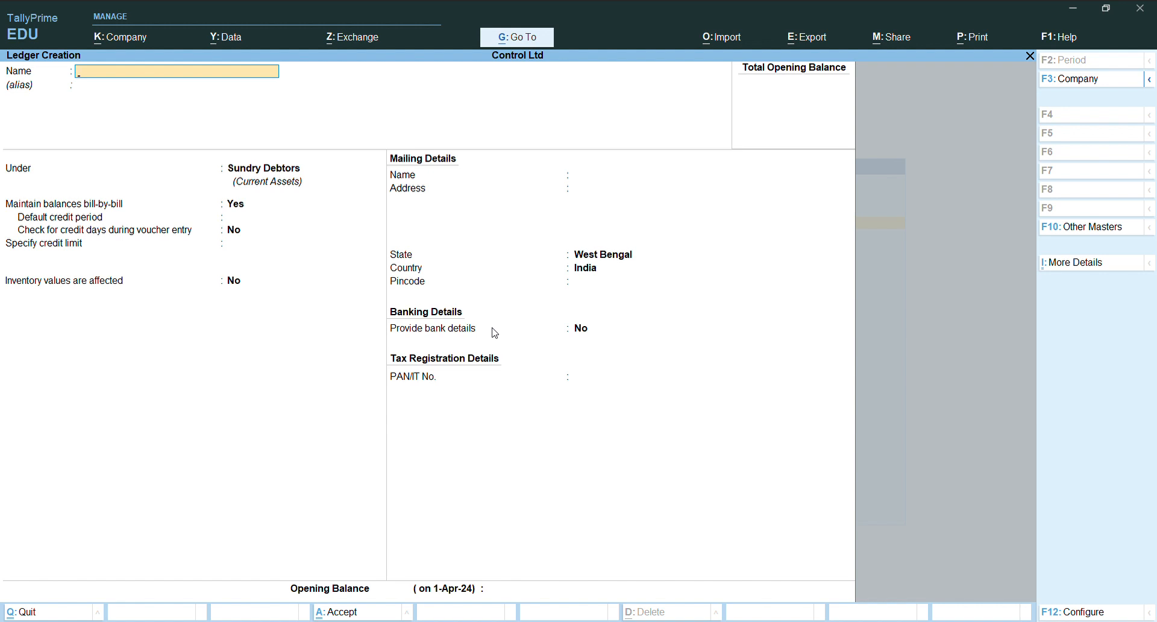
Step: Start another ledger named Sales under the Sales Accounts group
{"action": "type", "text": "Sales"}
{"action": "key", "text": "Return"}
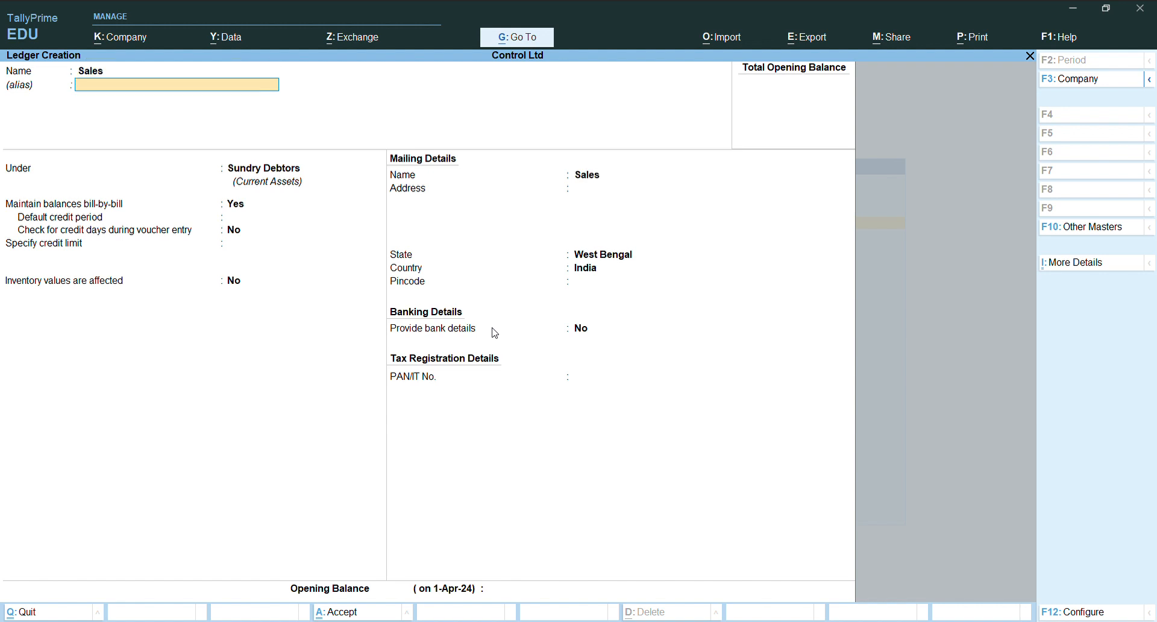
{"action": "key", "text": "Return"}
{"action": "type", "text": "Sa"}
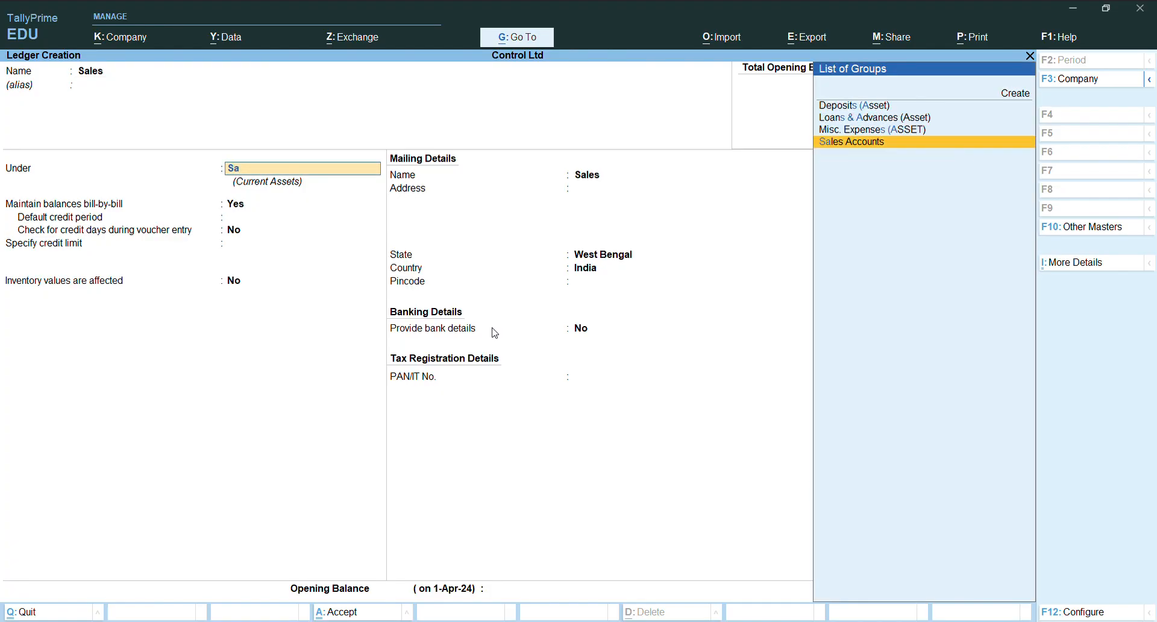
{"action": "key", "text": "Return"}
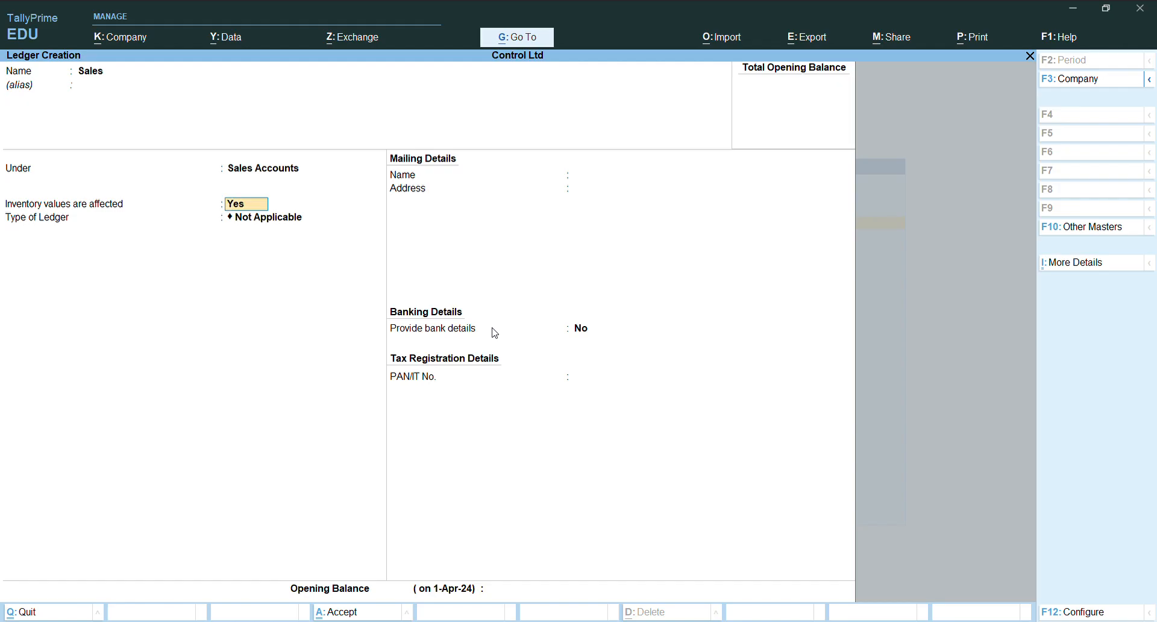
Step: Keep inventory values affected as Yes and the ledger type as Not Applicable, and save the Sales ledger
{"action": "key", "text": "Return"}
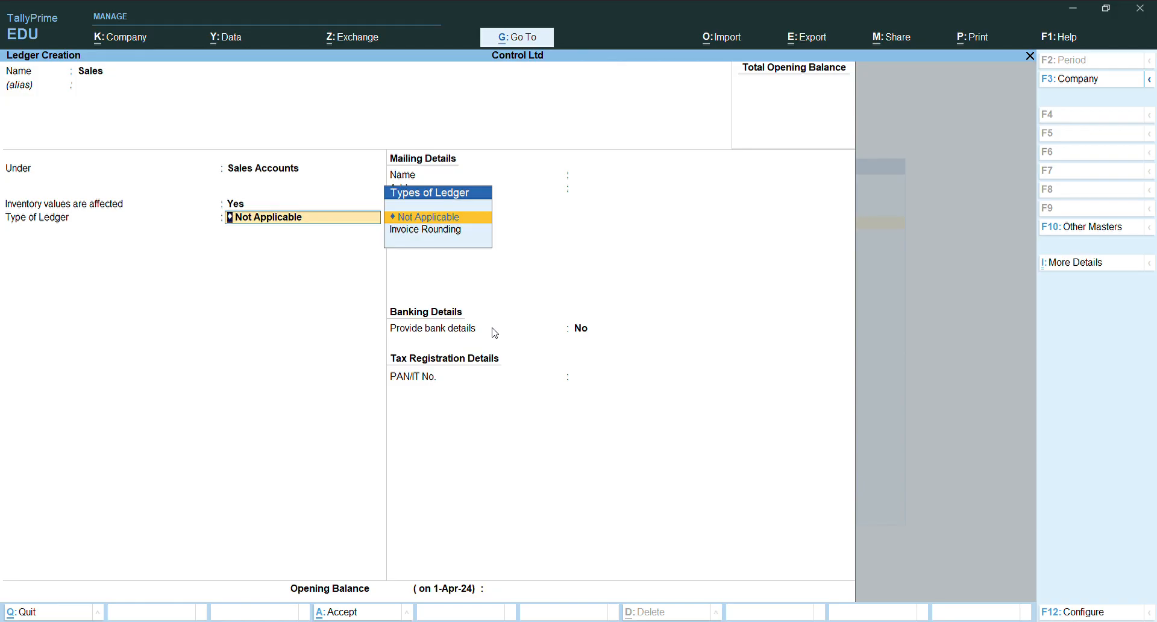
{"action": "key", "text": "Return"}
{"action": "key", "text": "Return"}
{"action": "key", "text": "Return"}
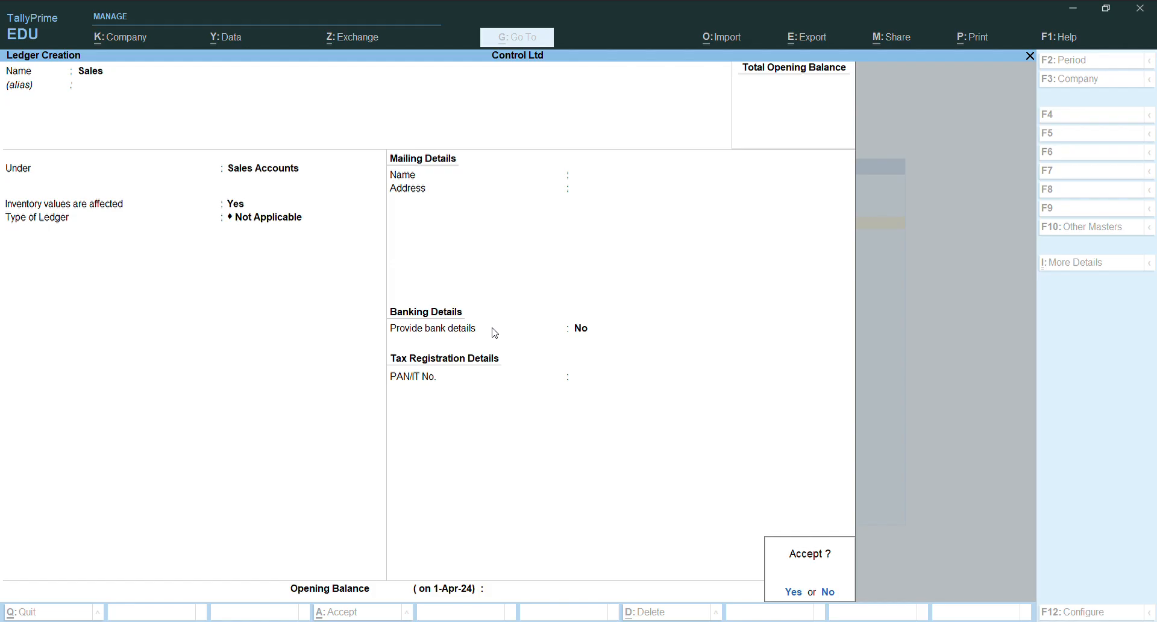
{"action": "key", "text": "Return"}
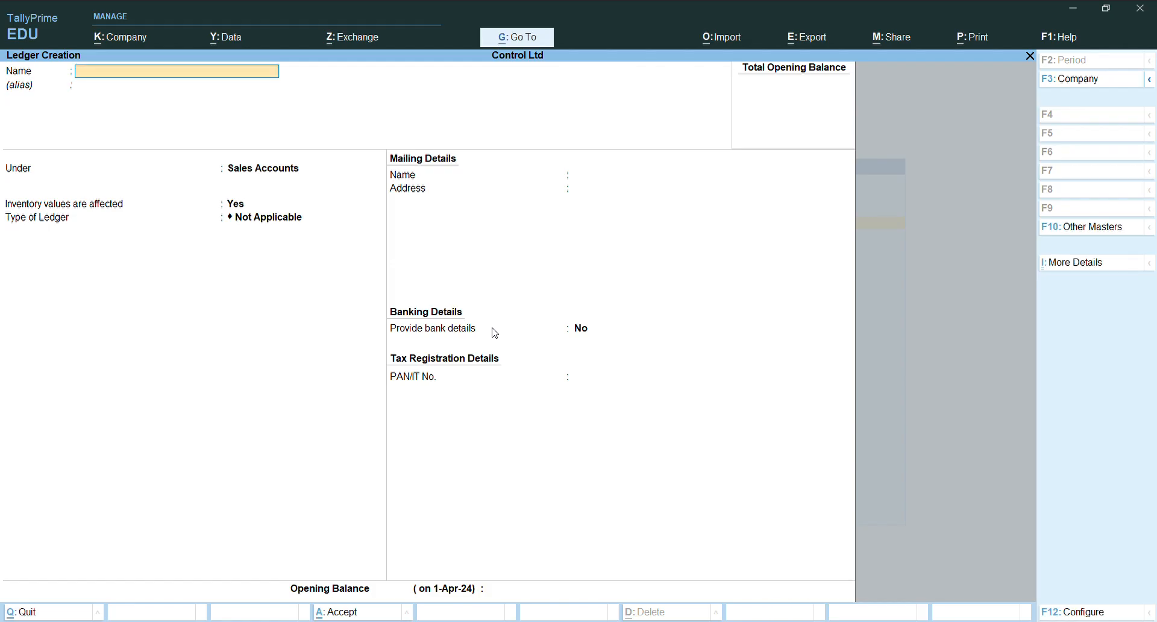
Step: Leave ledger creation and return to the Gateway of Tally
{"action": "key", "text": "Escape"}
{"action": "key", "text": "Return"}
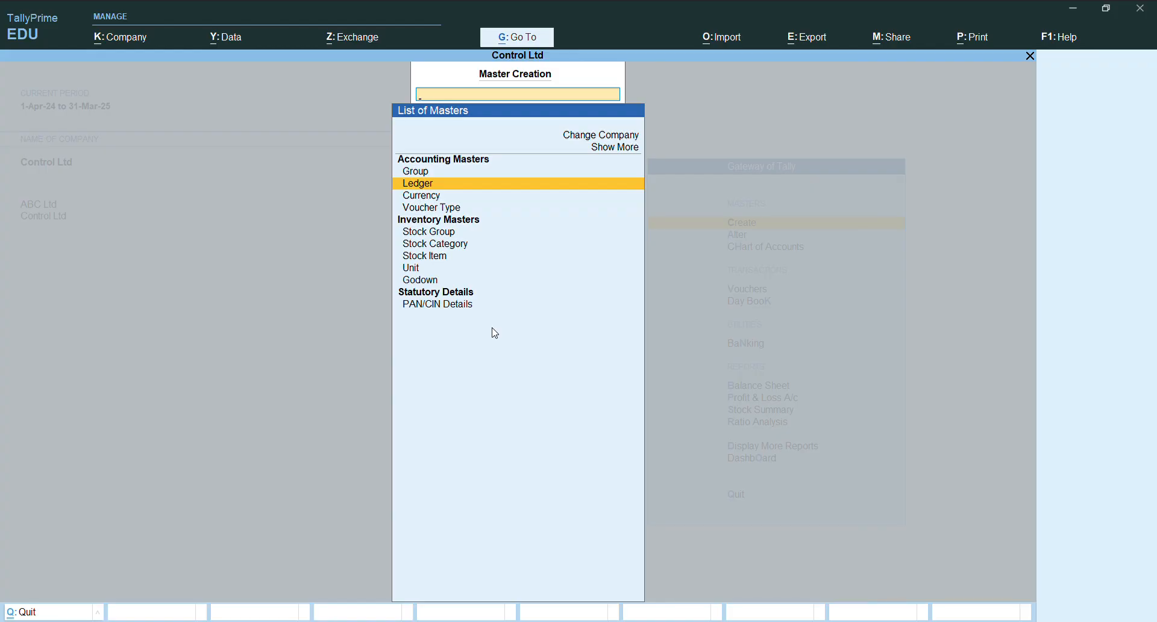
{"action": "key", "text": "Escape"}
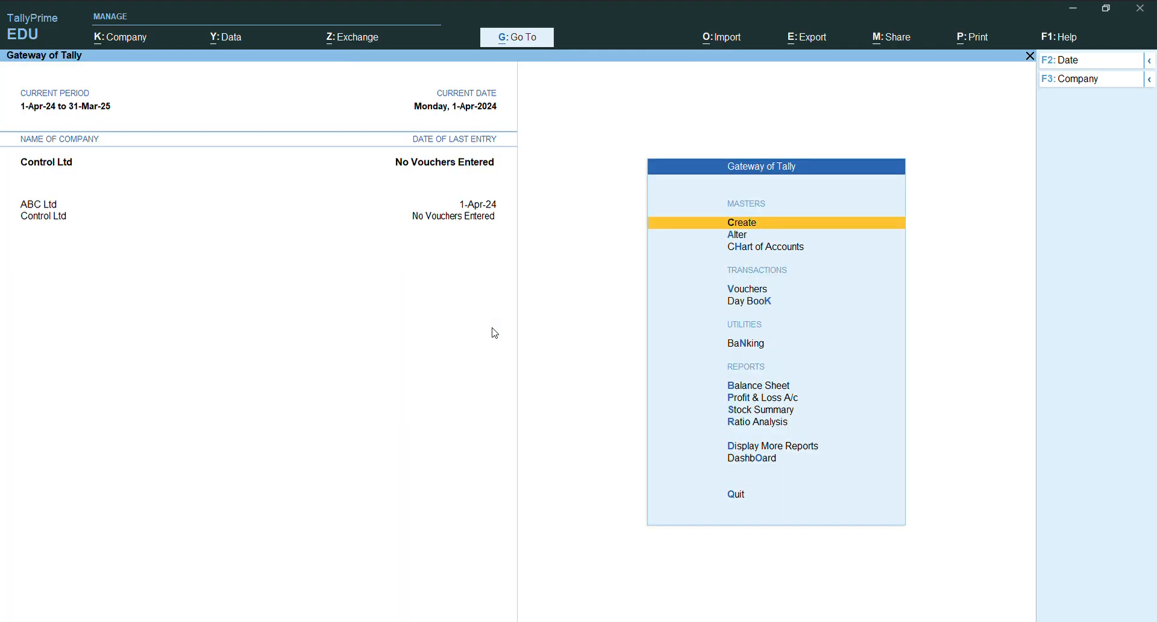
Step: Create a simple unit of measure with symbol pcs, formal name Pieces and 0 decimal places, and leave unit creation
{"action": "key", "text": "Return"}
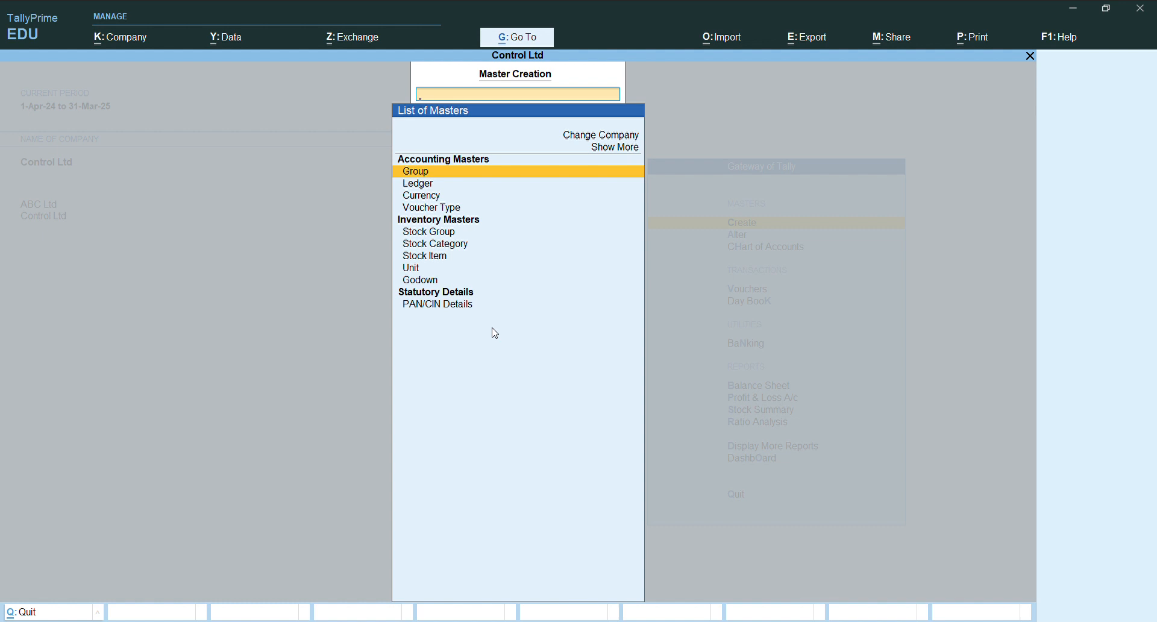
{"action": "key", "text": "Down"}
{"action": "key", "text": "Down"}
{"action": "key", "text": "Down"}
{"action": "key", "text": "Down"}
{"action": "key", "text": "Down"}
{"action": "key", "text": "Down"}
{"action": "key", "text": "Down"}
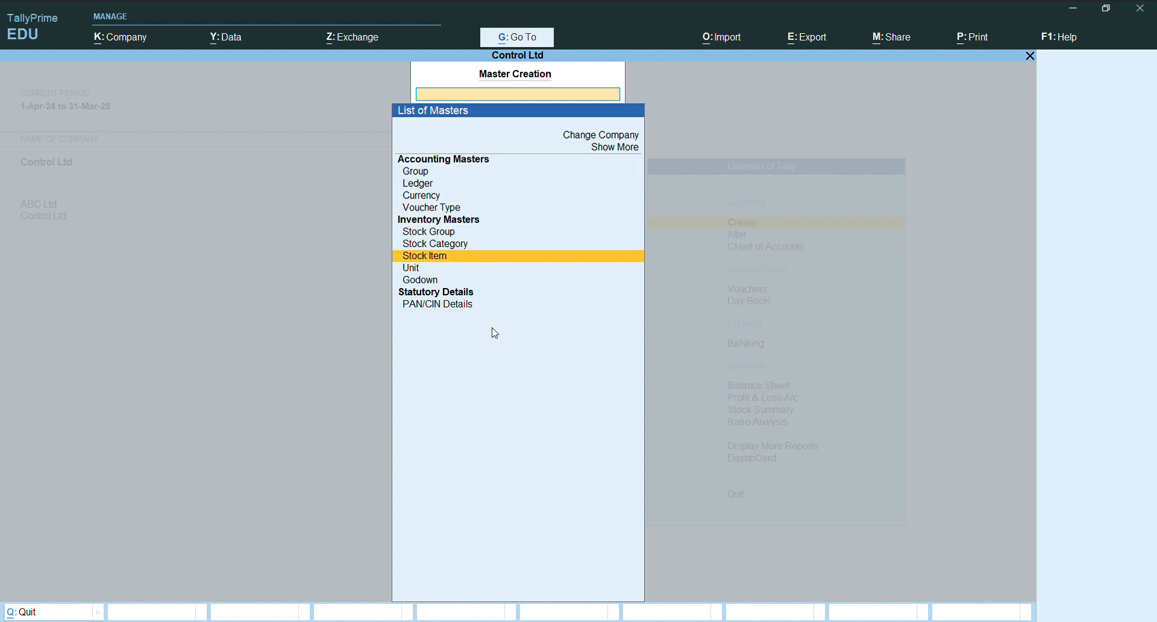
{"action": "key", "text": "Return"}
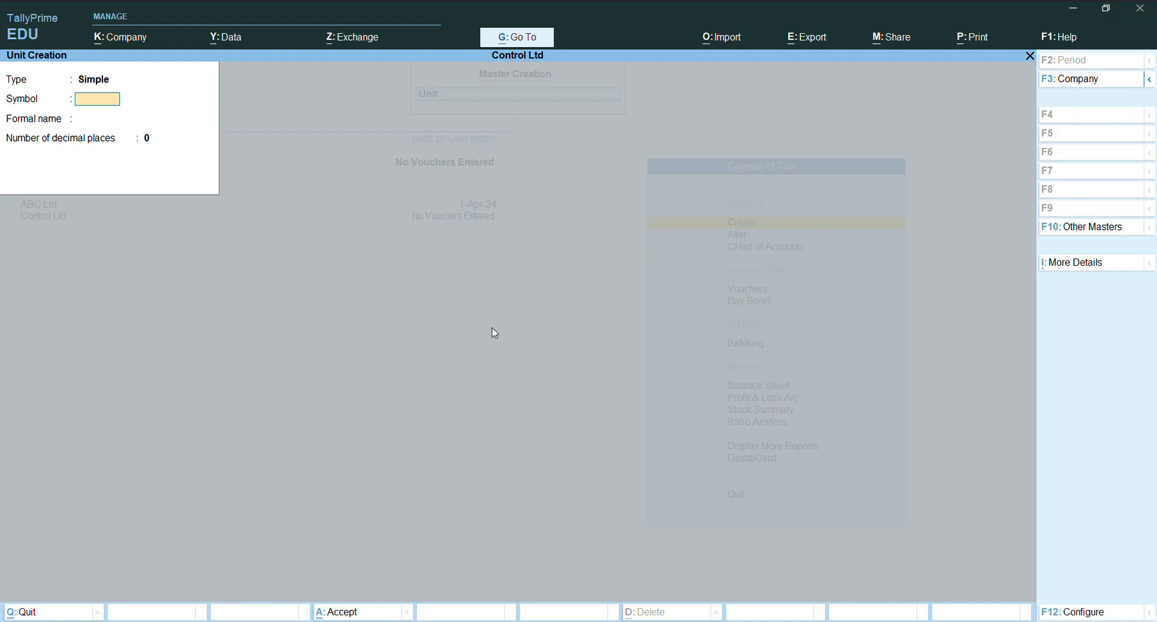
{"action": "type", "text": "pcs"}
{"action": "key", "text": "Return"}
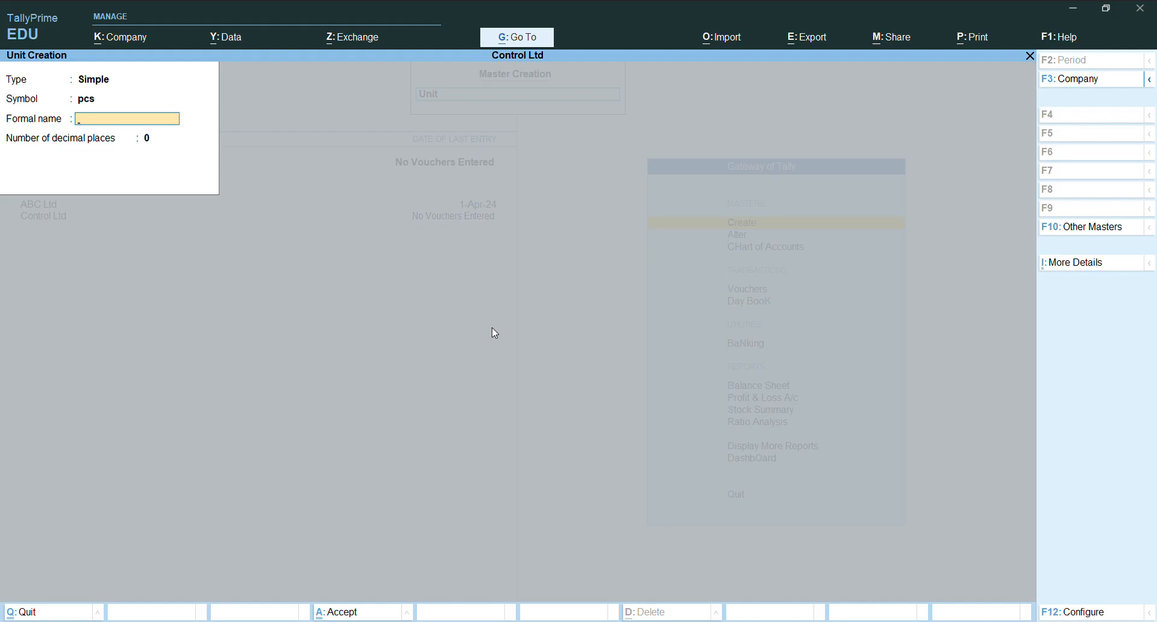
{"action": "type", "text": "Pieces"}
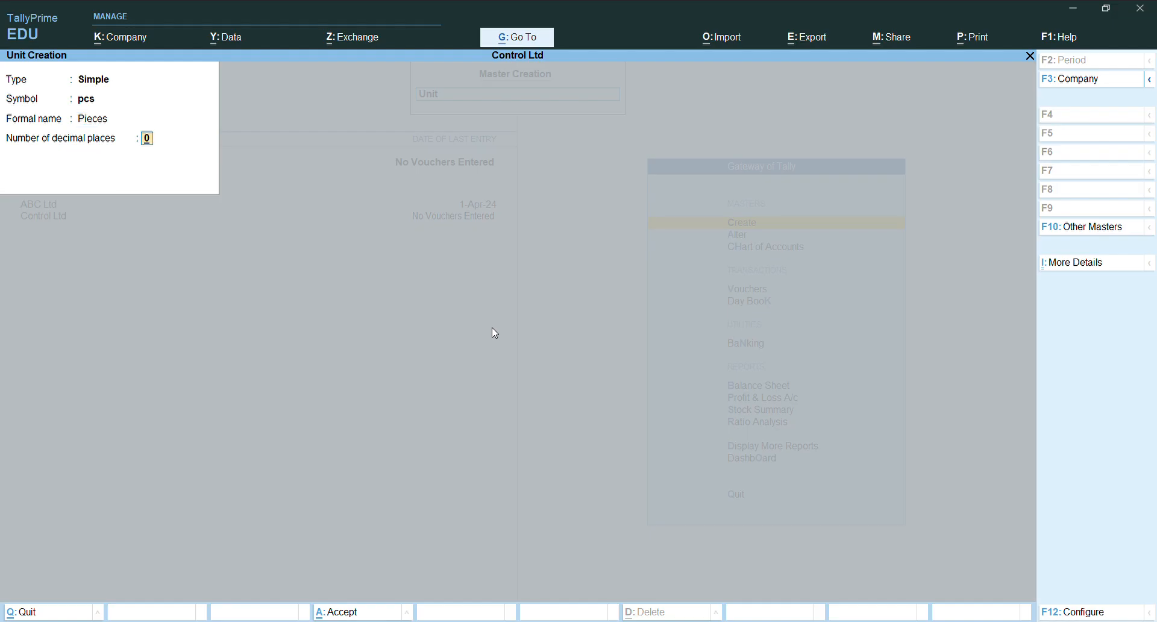
{"action": "key", "text": "Return"}
{"action": "key", "text": "Return"}
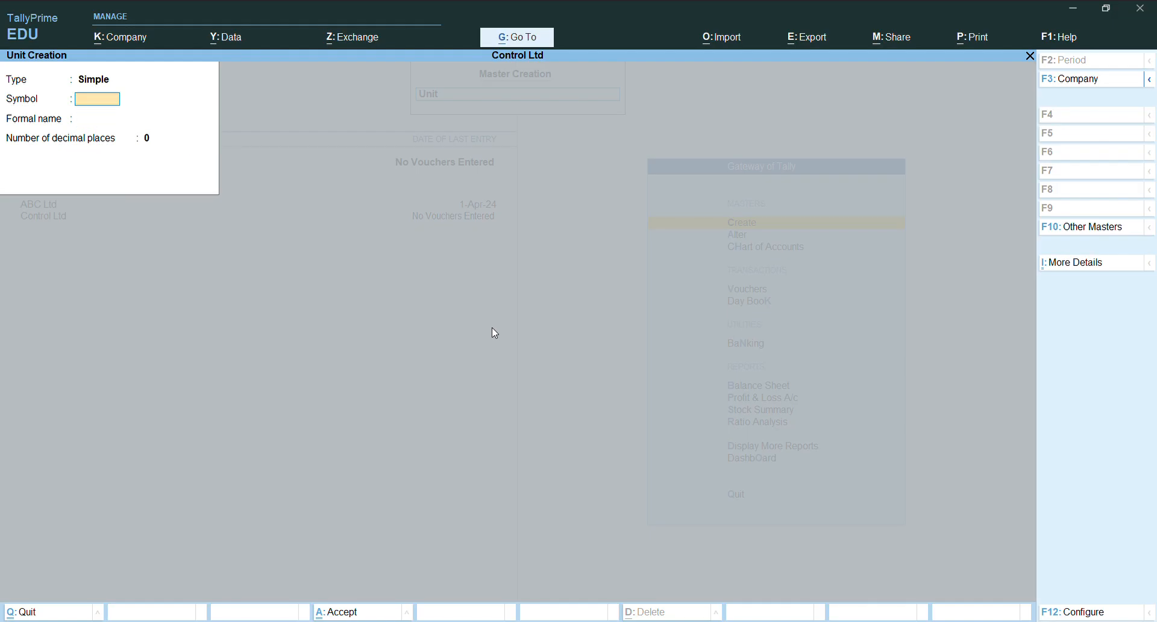
{"action": "key", "text": "Escape"}
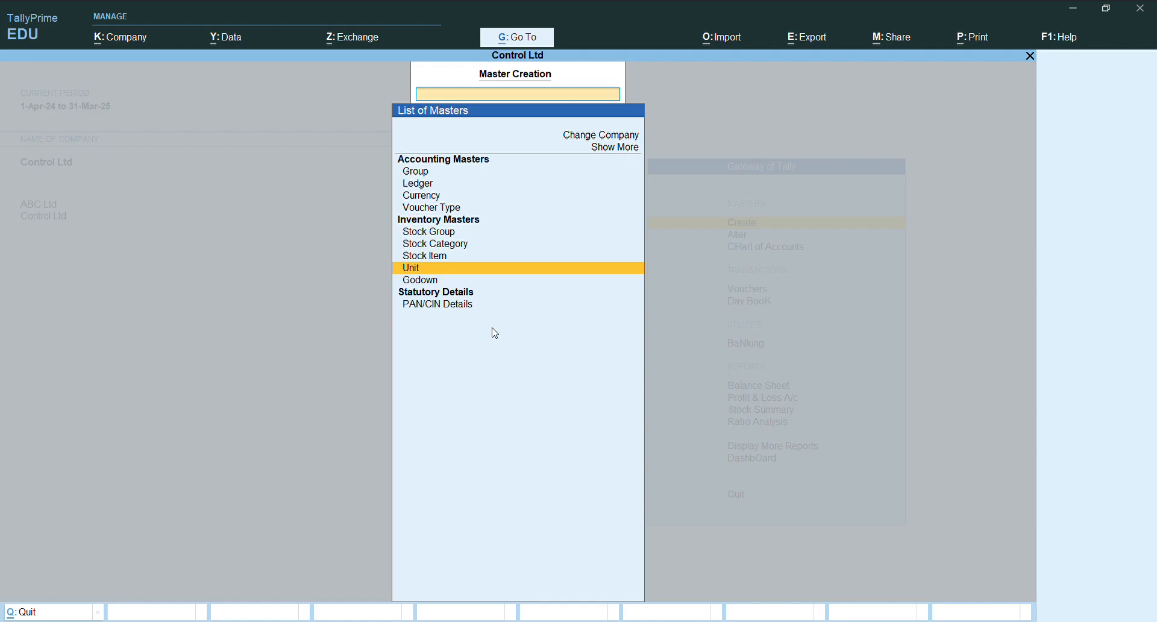
Step: Start a stock item named Keyboard under Primary with units pcs, keeping the default category, components and rate of duty
{"action": "key", "text": "Up"}
{"action": "key", "text": "Return"}
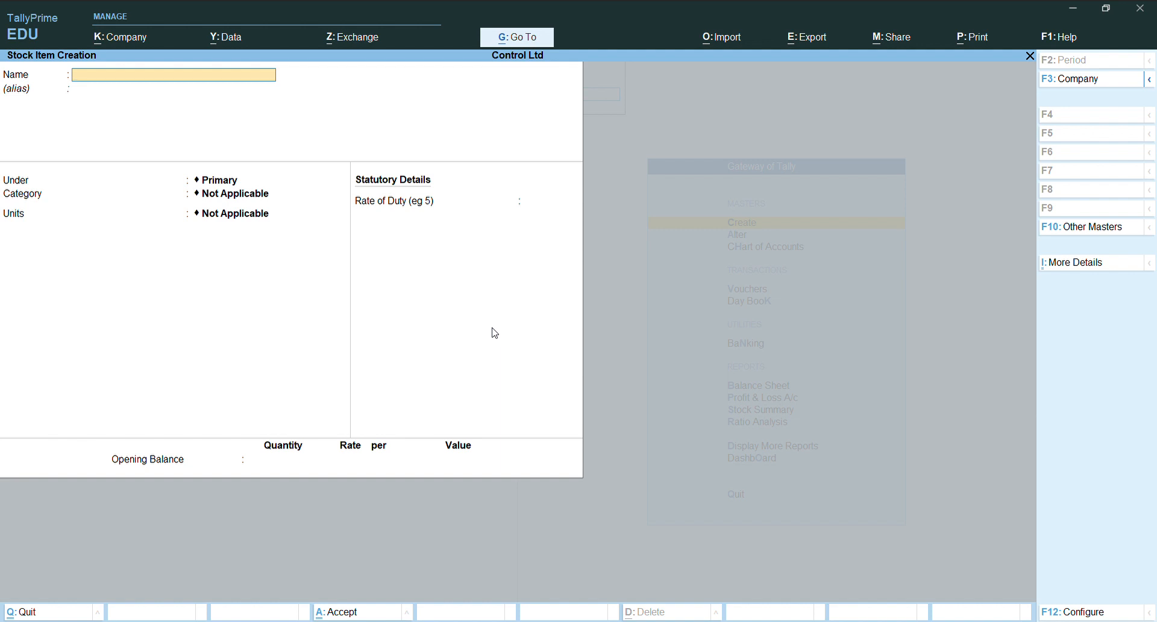
{"action": "type", "text": "Keybo"}
{"action": "key", "text": "Return"}
{"action": "key", "text": "Return"}
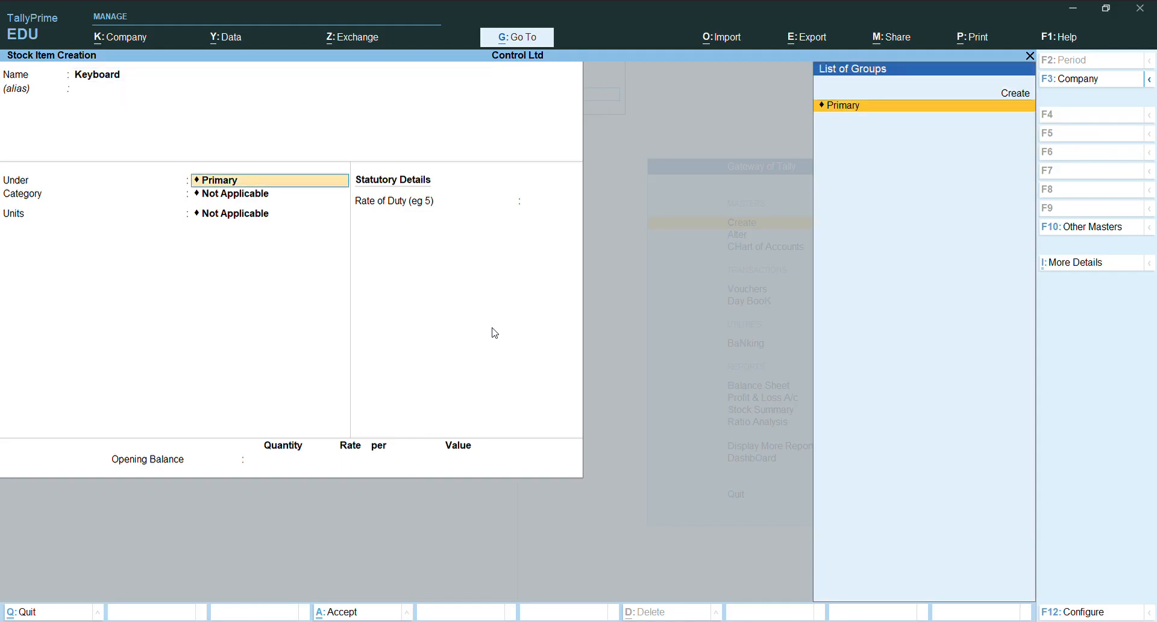
{"action": "key", "text": "Return"}
{"action": "key", "text": "Return"}
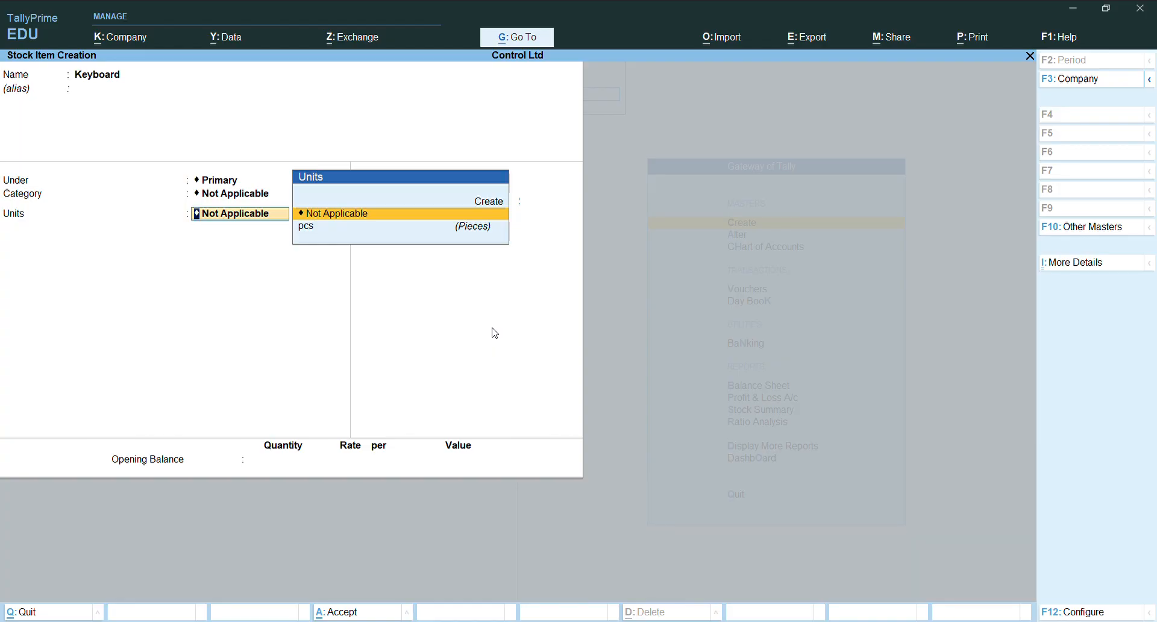
{"action": "key", "text": "Down"}
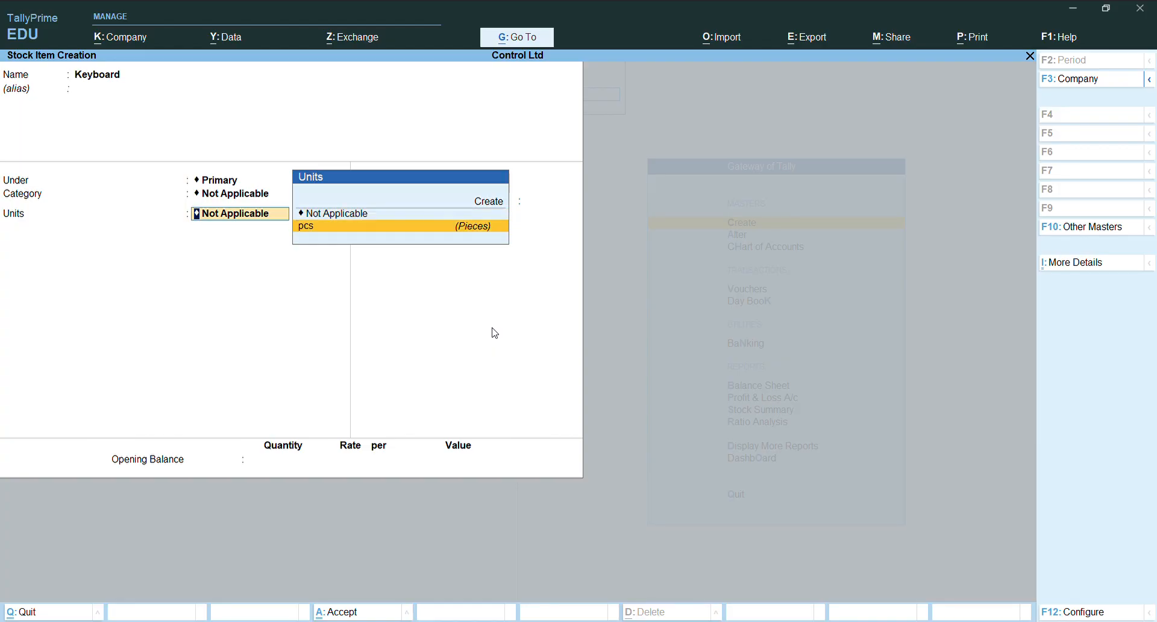
{"action": "key", "text": "Return"}
{"action": "key", "text": "Return"}
{"action": "key", "text": "Return"}
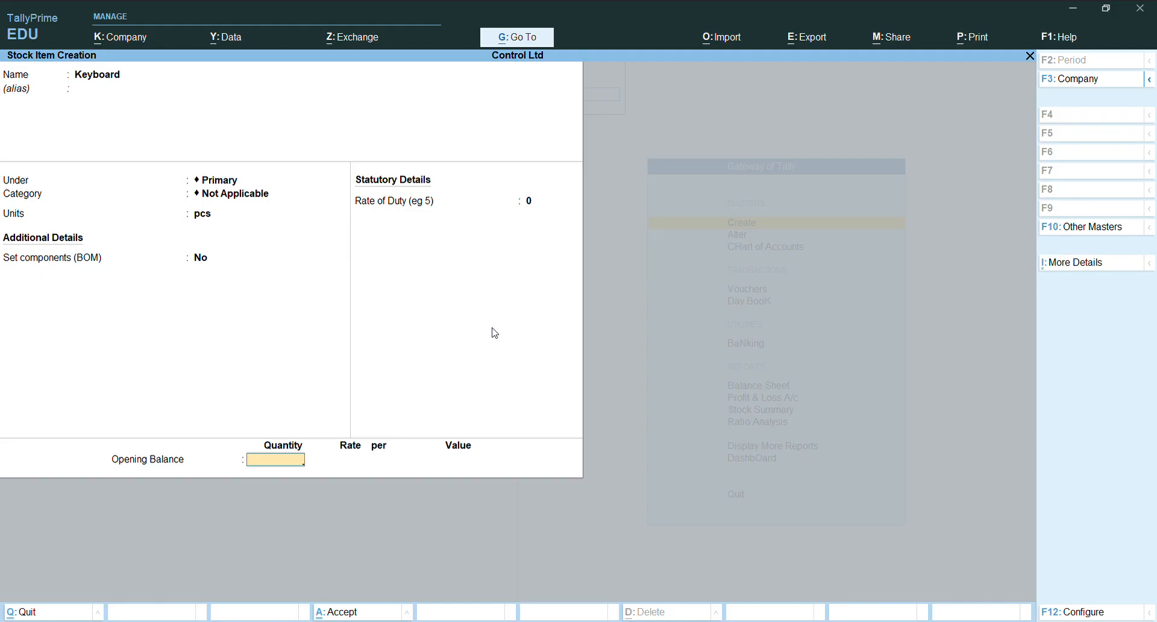
Step: Give Keyboard an opening balance of 200 pcs at a rate of 250, save the item and return to the Gateway of Tally
{"action": "type", "text": "200"}
{"action": "key", "text": "Return"}
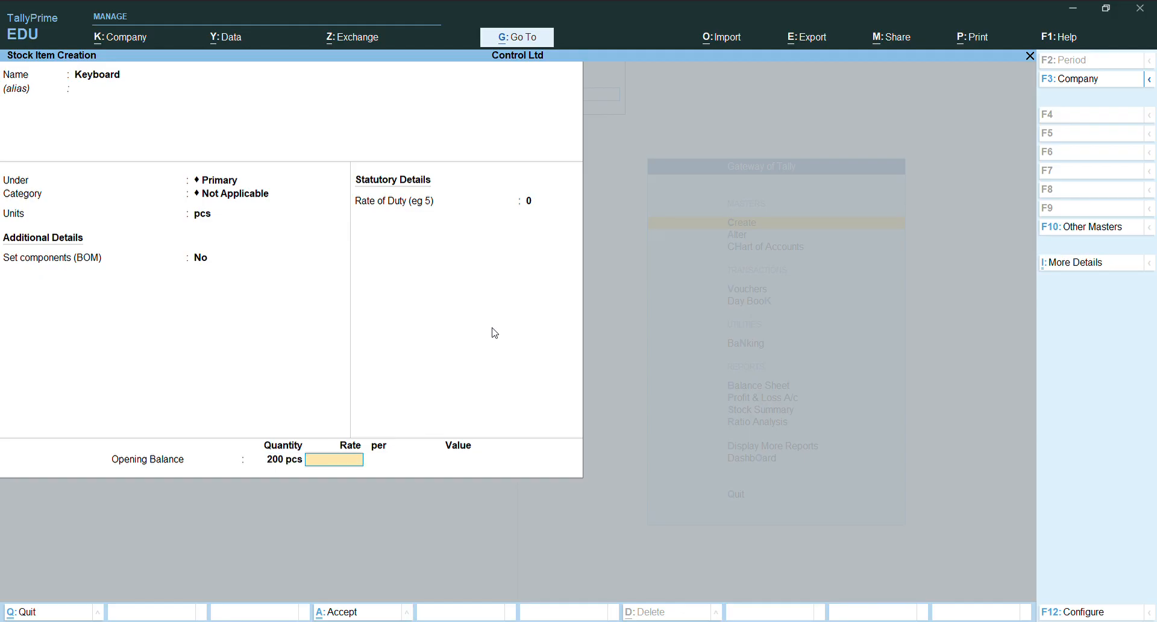
{"action": "type", "text": "250"}
{"action": "key", "text": "Return"}
{"action": "key", "text": "Return"}
{"action": "key", "text": "Return"}
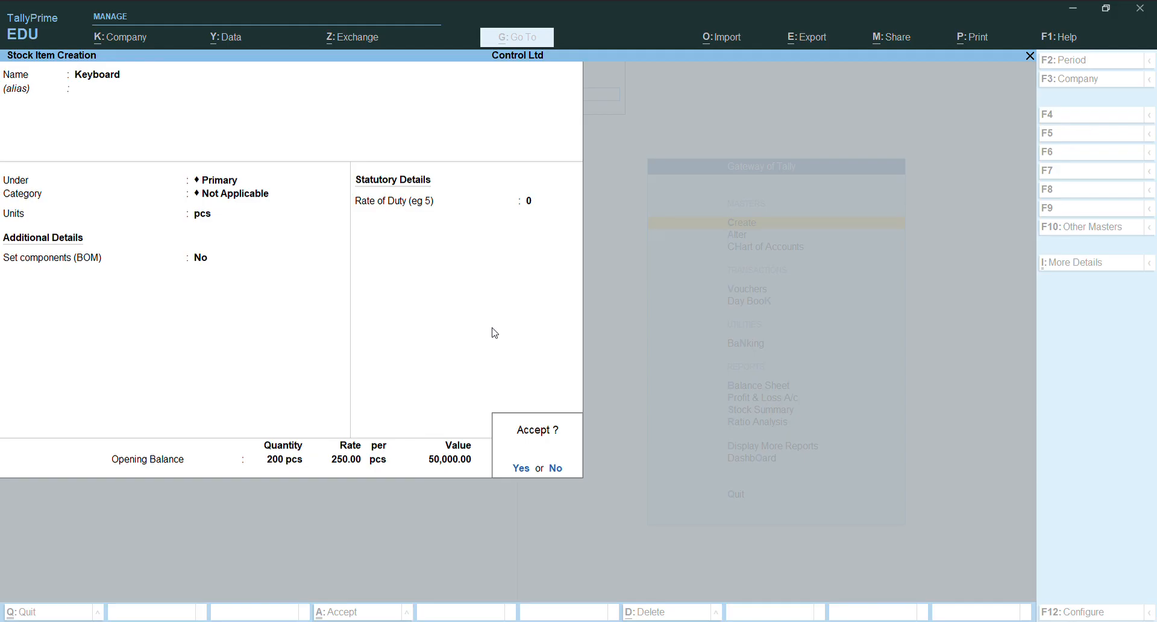
{"action": "key", "text": "Return"}
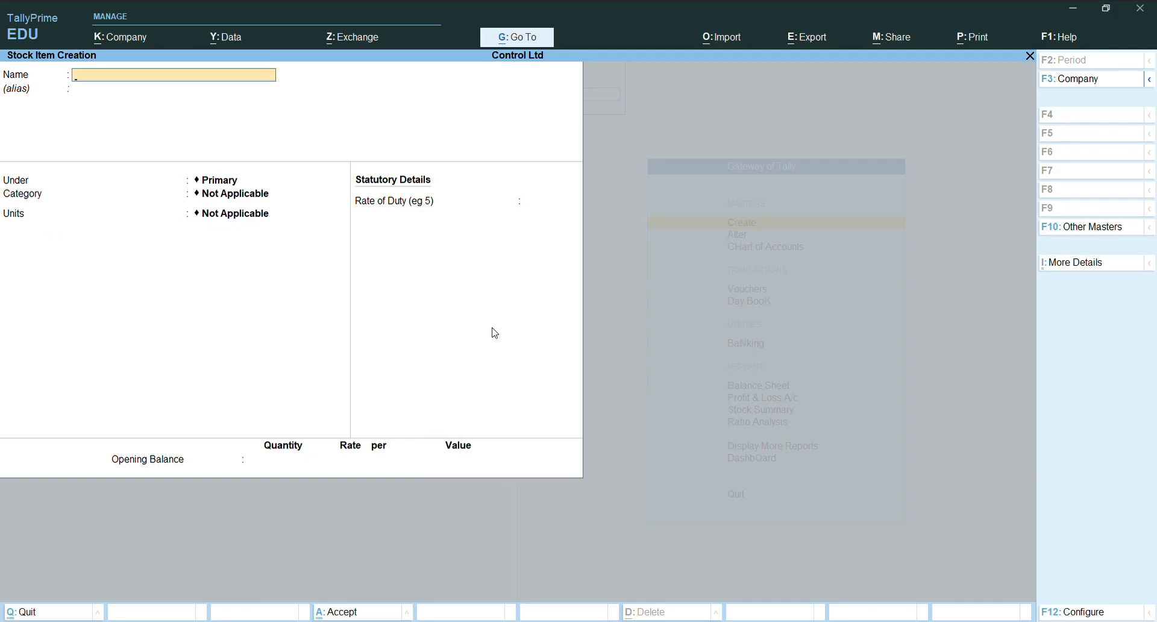
{"action": "key", "text": "Escape"}
{"action": "key", "text": "Return"}
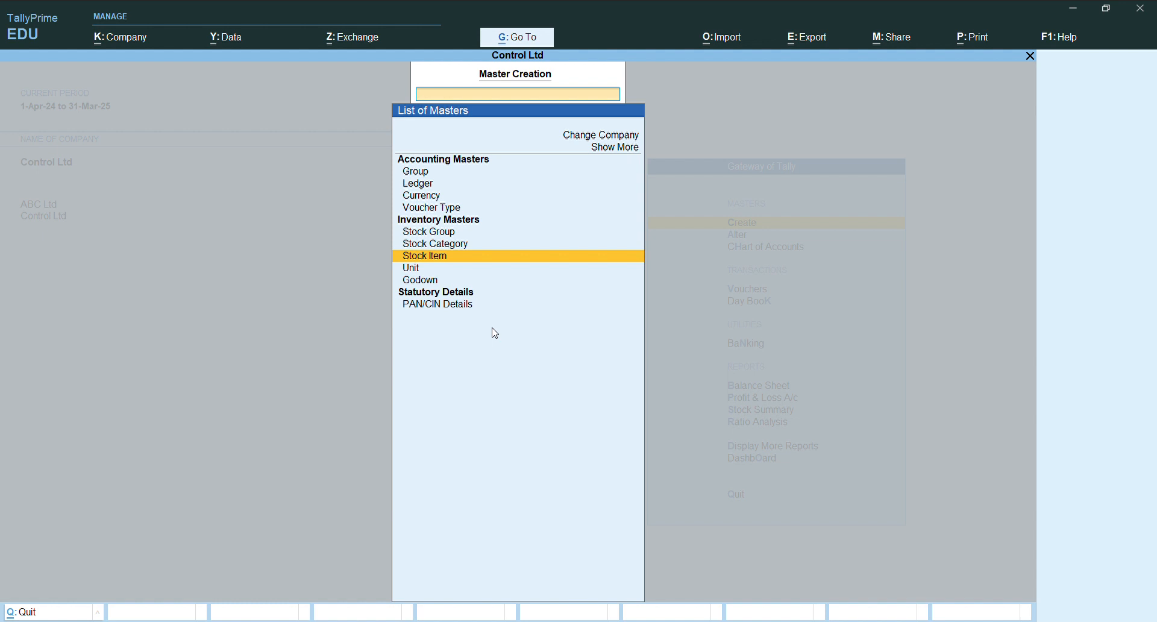
{"action": "key", "text": "Escape"}
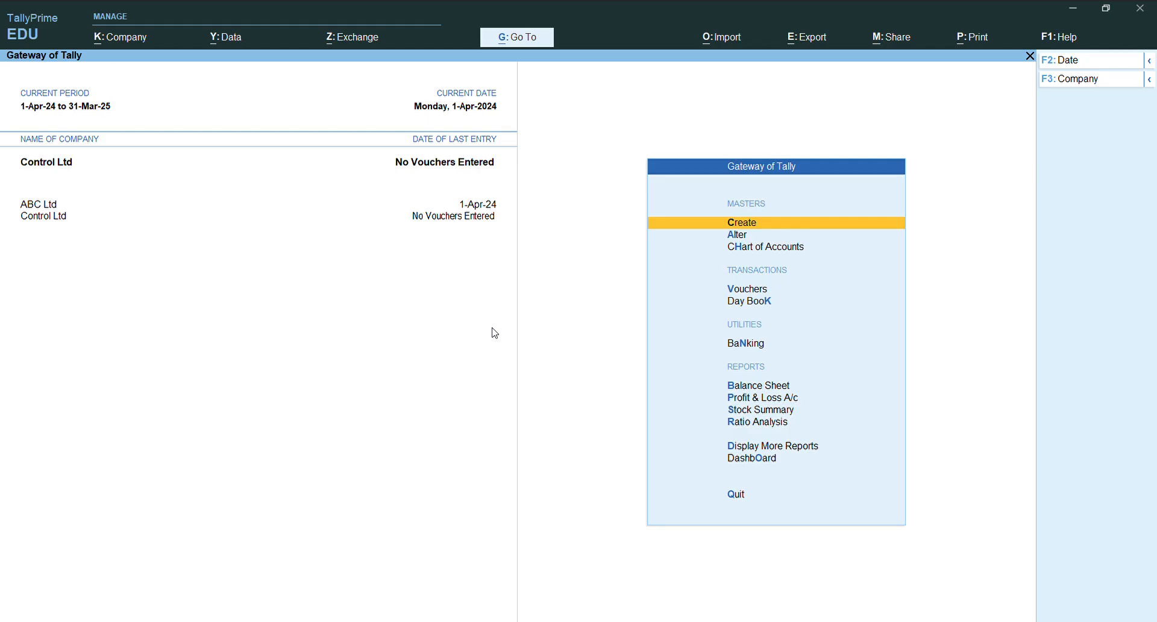
Step: Start a sales voucher and set its date to 01-07-2024
{"action": "key", "text": "Down"}
{"action": "key", "text": "Down"}
{"action": "key", "text": "Down"}
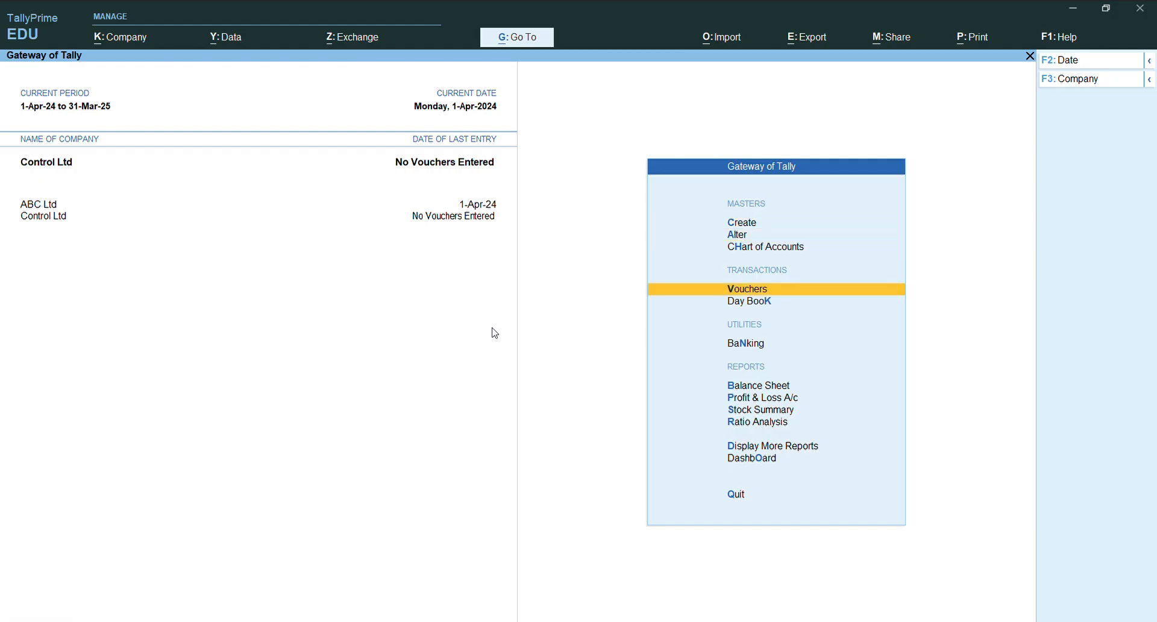
{"action": "key", "text": "Return"}
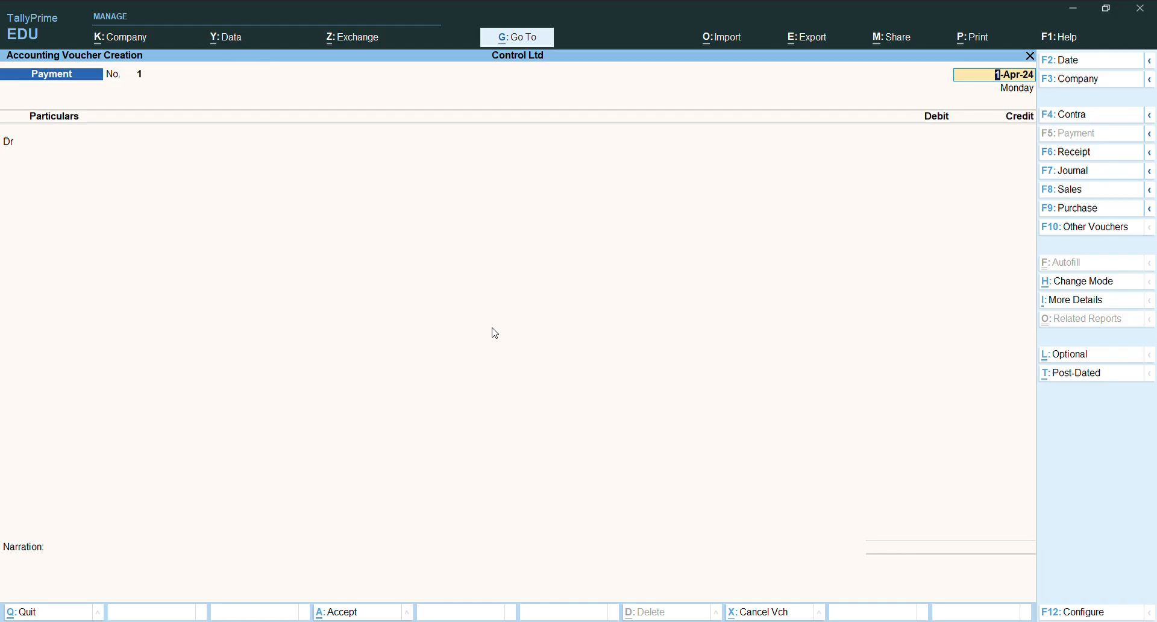
{"action": "key", "text": "F8"}
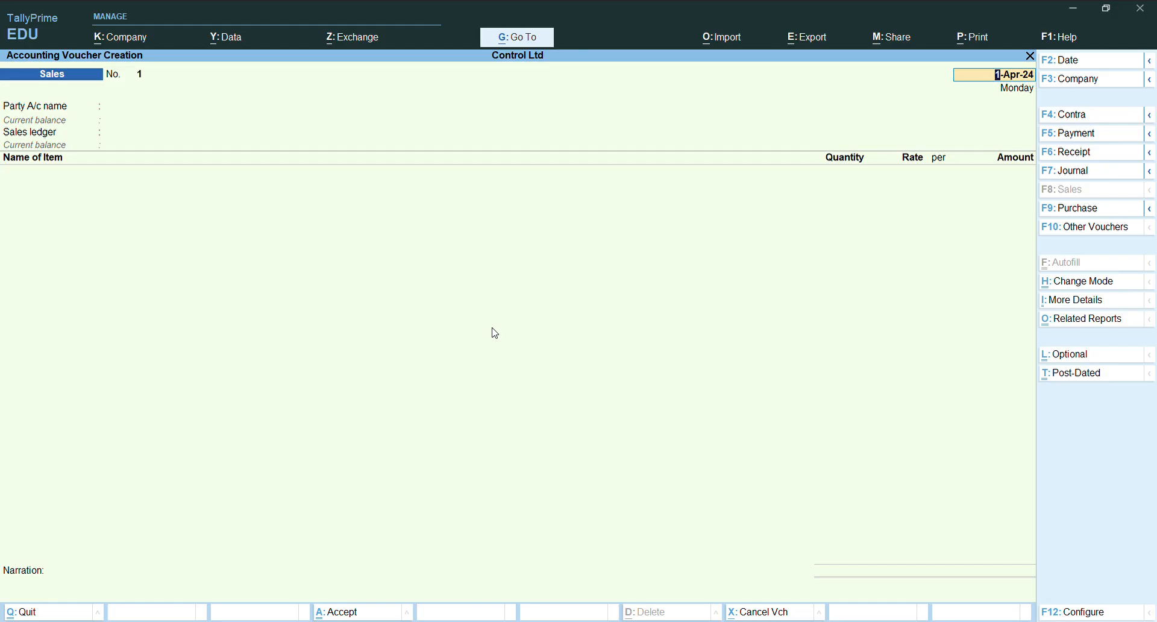
{"action": "key", "text": "F2"}
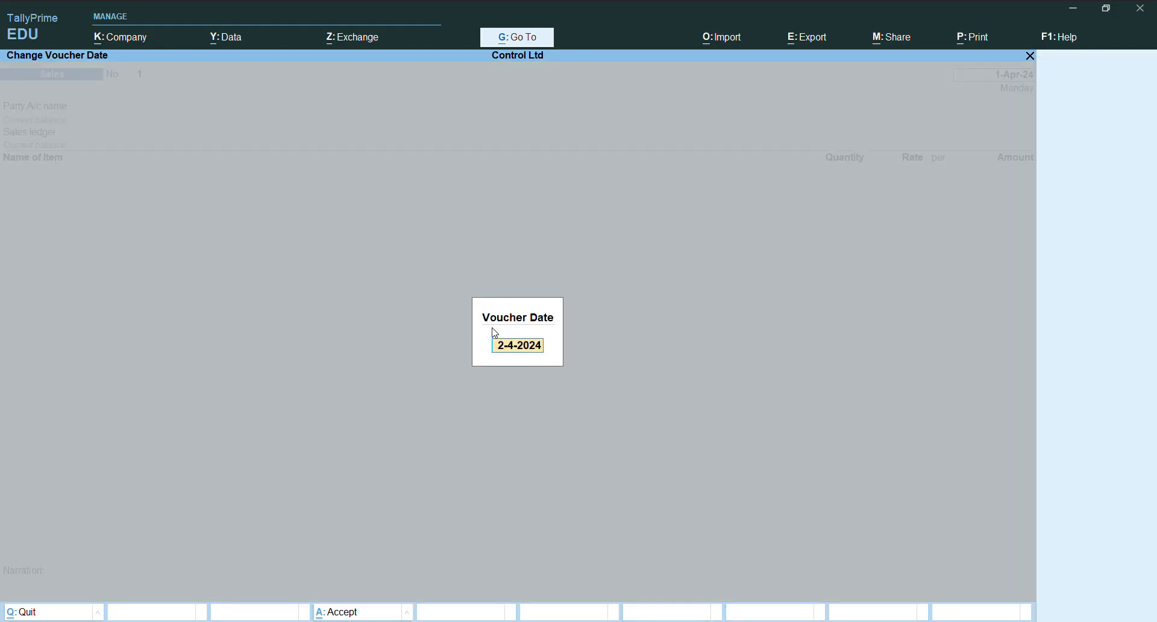
{"action": "type", "text": "01-07-2024"}
{"action": "key", "text": "Return"}
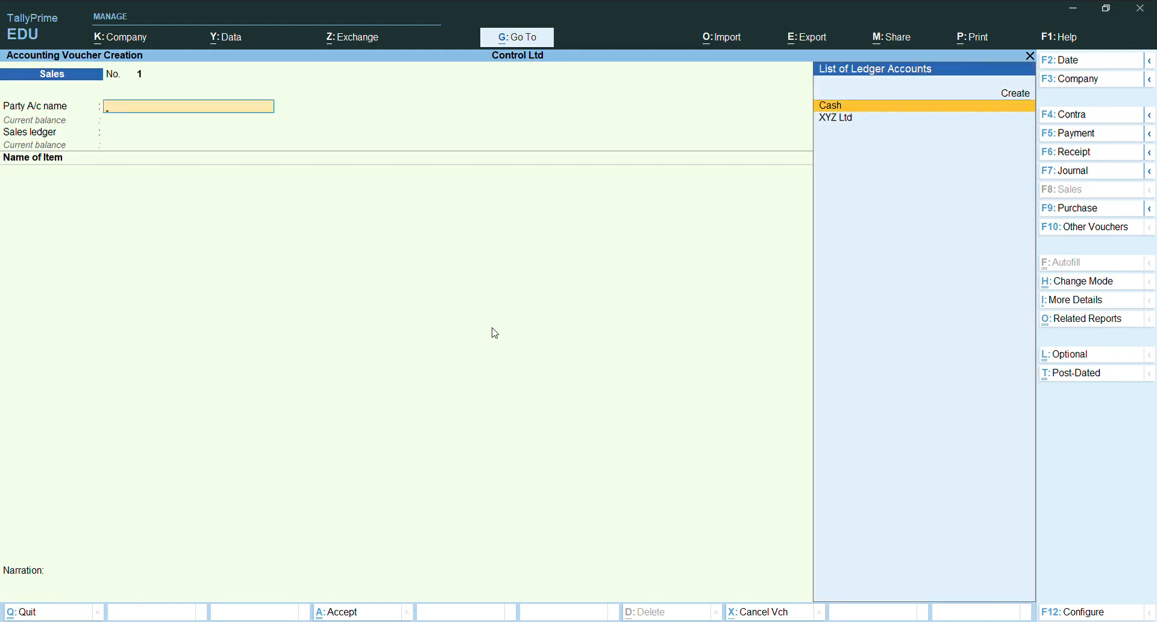
Step: Choose XYZ Ltd as the voucher's party account and accept the dispatch and party details without additions
{"action": "key", "text": "Down"}
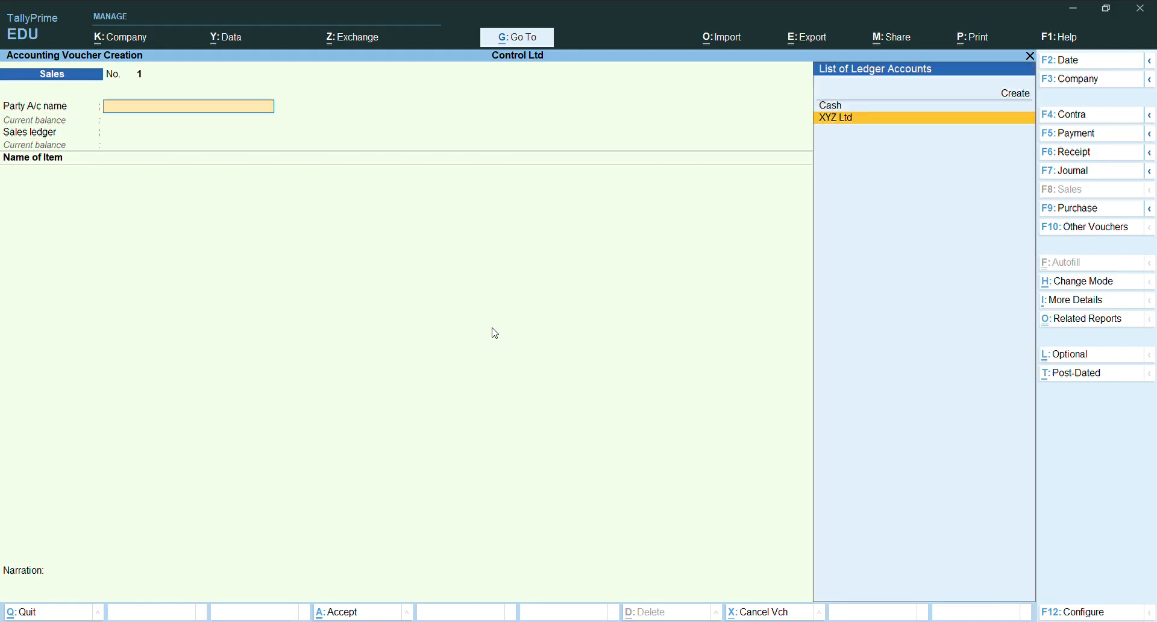
{"action": "key", "text": "Return"}
{"action": "key", "text": "Return"}
{"action": "key", "text": "Return"}
{"action": "key", "text": "Return"}
{"action": "key", "text": "Return"}
{"action": "key", "text": "Return"}
{"action": "key", "text": "Return"}
{"action": "key", "text": "Return"}
{"action": "key", "text": "Return"}
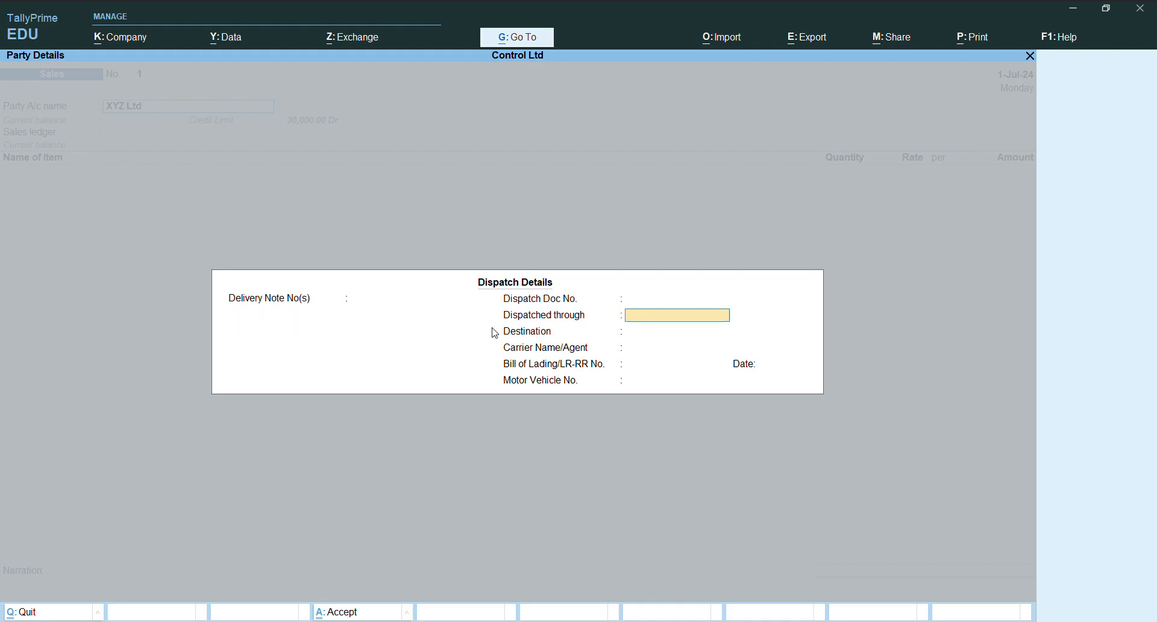
{"action": "key", "text": "Return"}
{"action": "key", "text": "Return"}
{"action": "key", "text": "Return"}
{"action": "key", "text": "Return"}
{"action": "key", "text": "Return"}
{"action": "key", "text": "Return"}
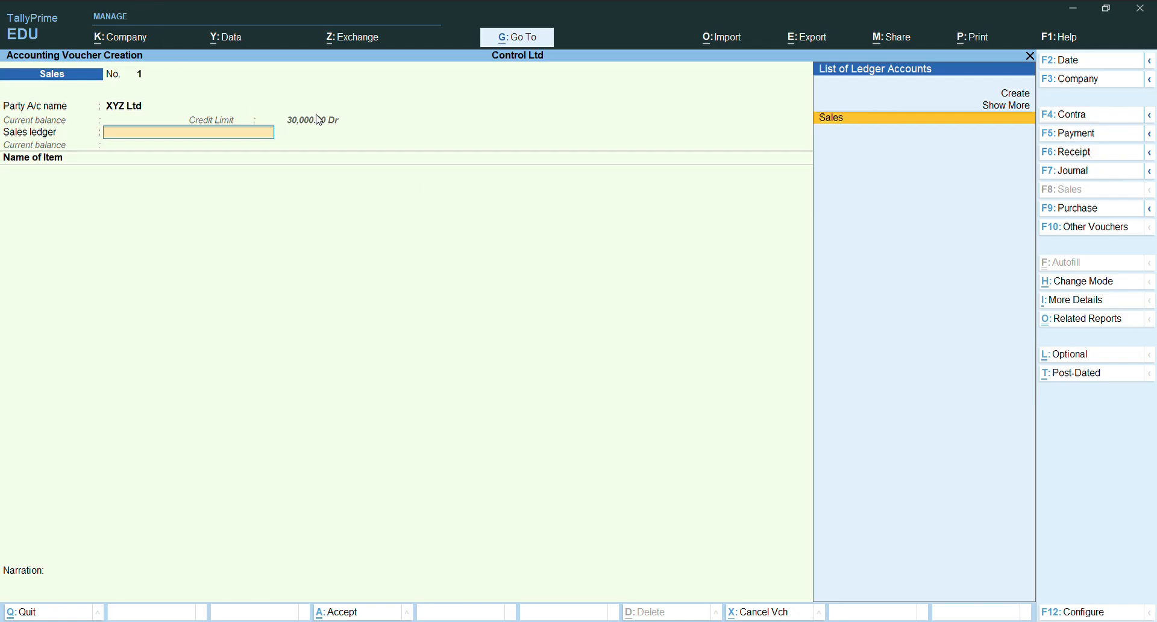
Step: Assign the Sales ledger, add 150 pcs of Keyboard at a rate of 300 per pcs, and end the item list
{"action": "key", "text": "Return"}
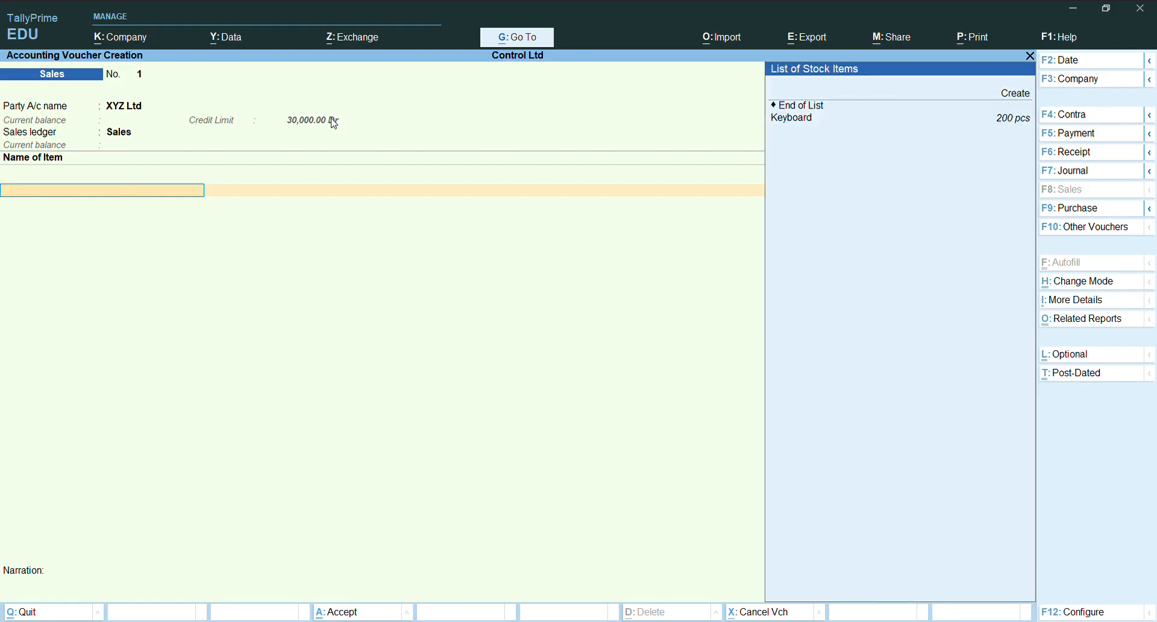
{"action": "key", "text": "Down"}
{"action": "key", "text": "Down"}
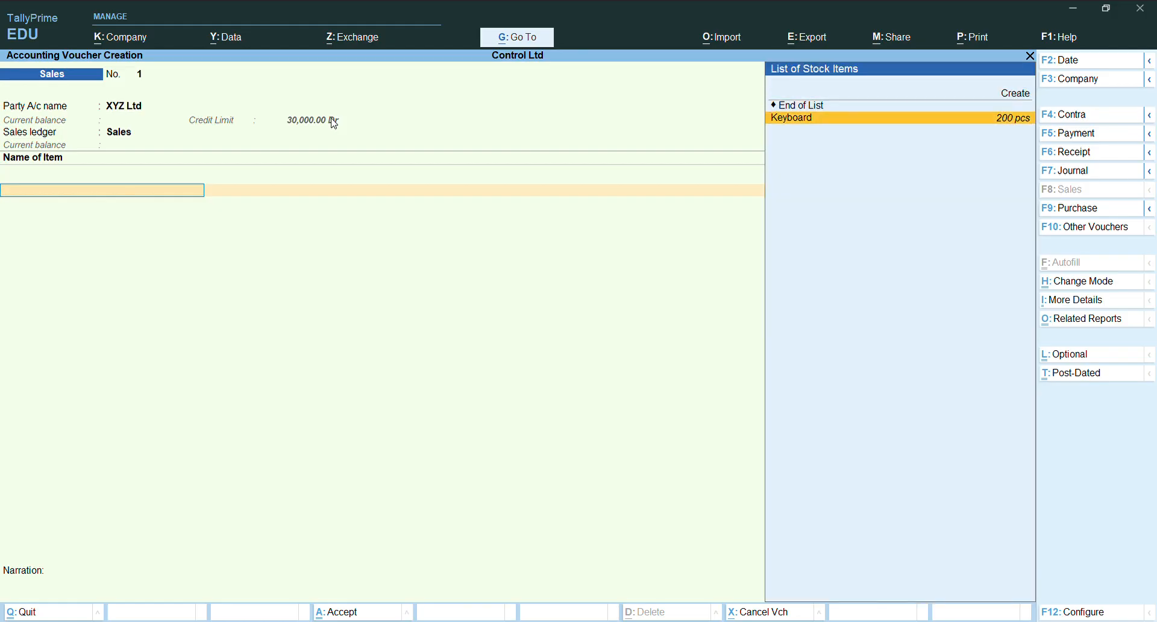
{"action": "key", "text": "Return"}
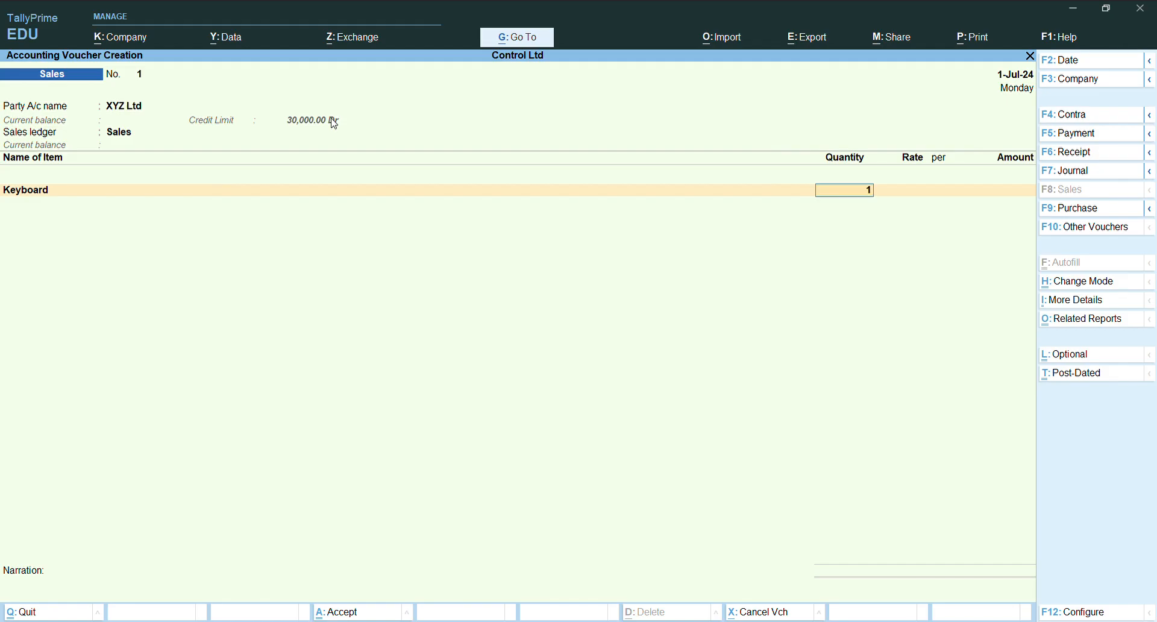
{"action": "type", "text": "1500"}
{"action": "key", "text": "BackSpace"}
{"action": "key", "text": "Return"}
{"action": "type", "text": "300"}
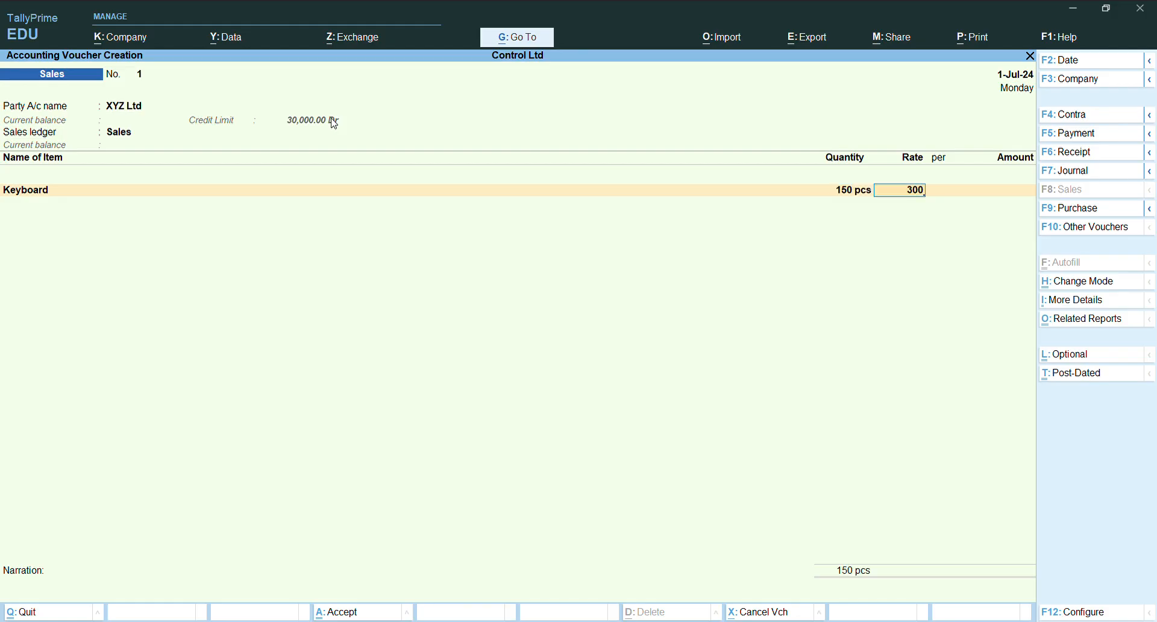
{"action": "key", "text": "Return"}
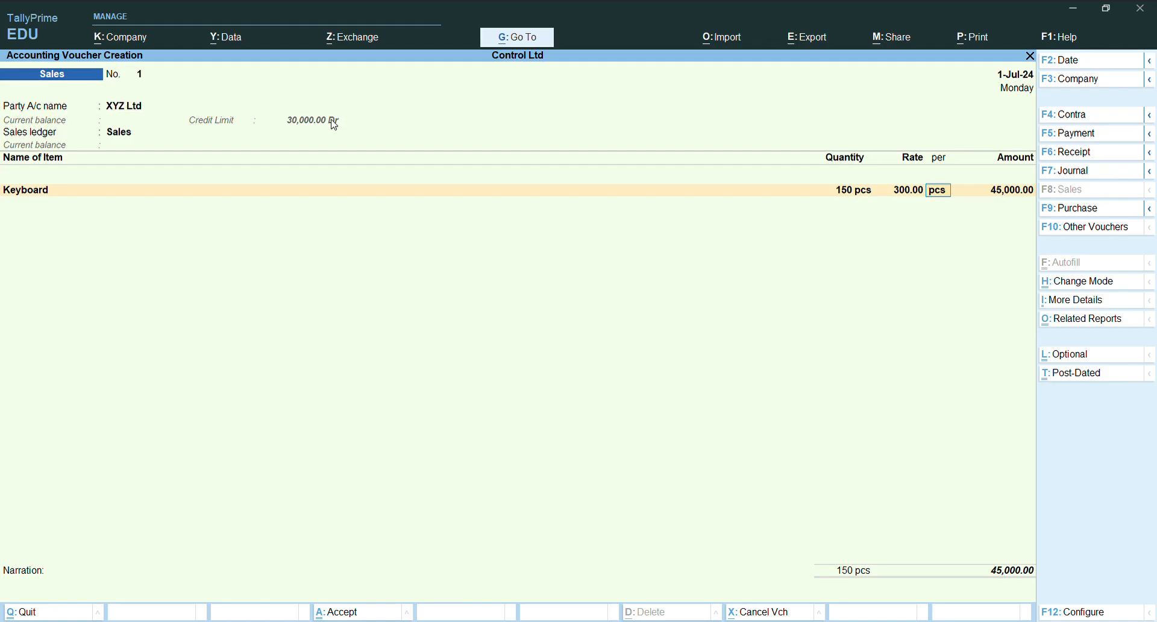
{"action": "key", "text": "Return"}
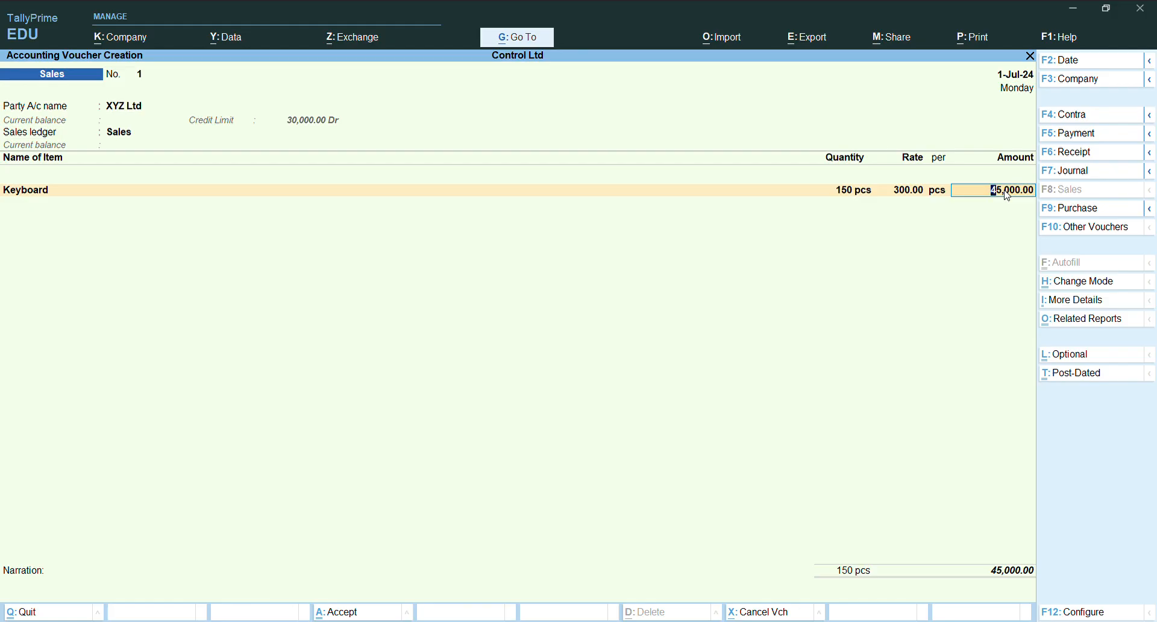
{"action": "key", "text": "Return"}
{"action": "key", "text": "Return"}
{"action": "key", "text": "Return"}
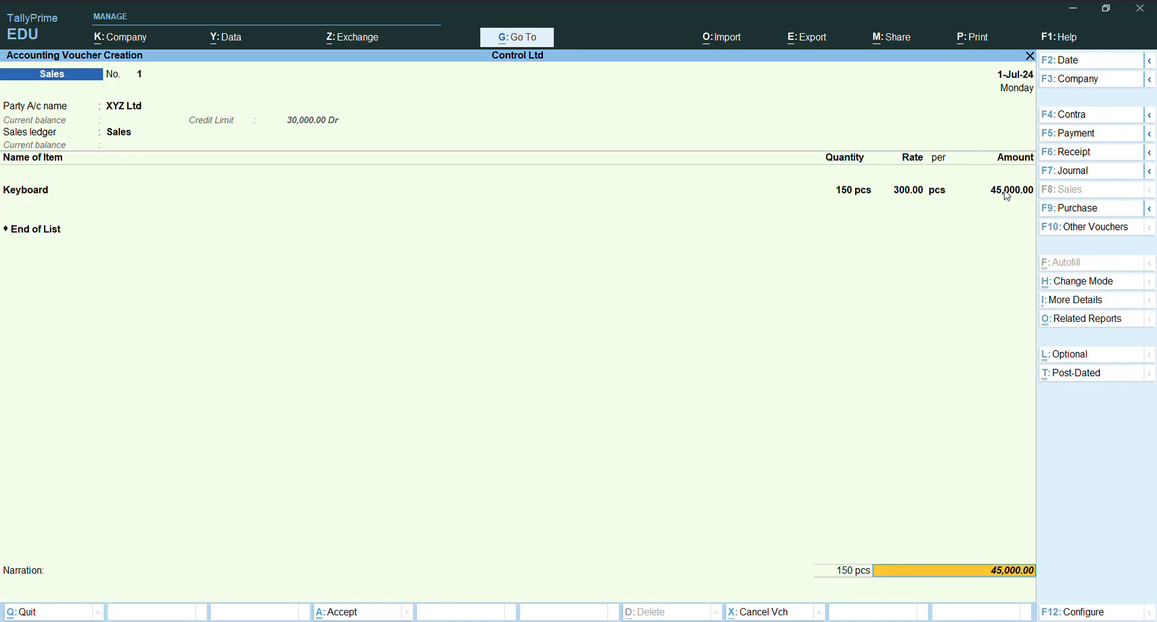
Step: Allocate XYZ Ltd's full bill amount to a New Ref named 1 and try to save the sales voucher
{"action": "key", "text": "Return"}
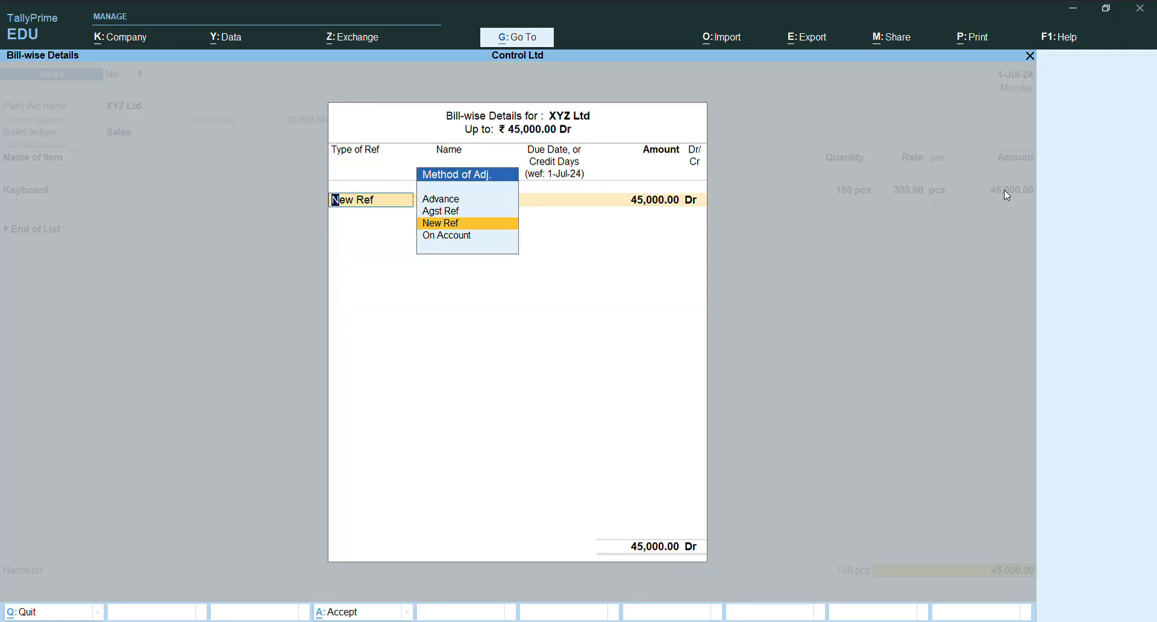
{"action": "key", "text": "Return"}
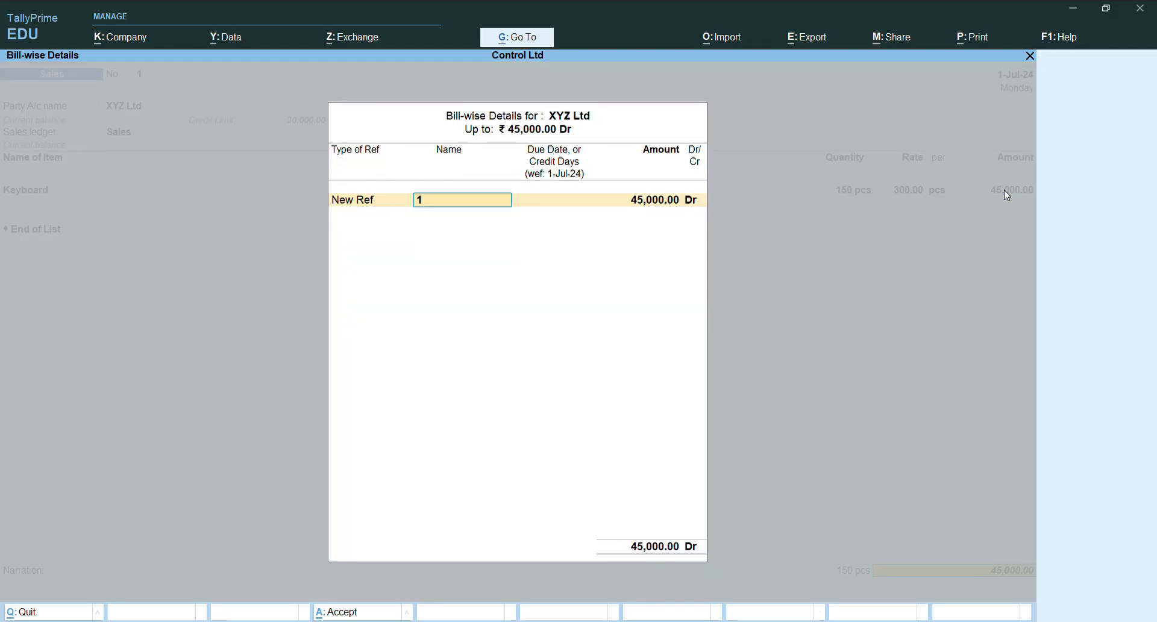
{"action": "key", "text": "Return"}
{"action": "key", "text": "Return"}
{"action": "key", "text": "Return"}
{"action": "key", "text": "Return"}
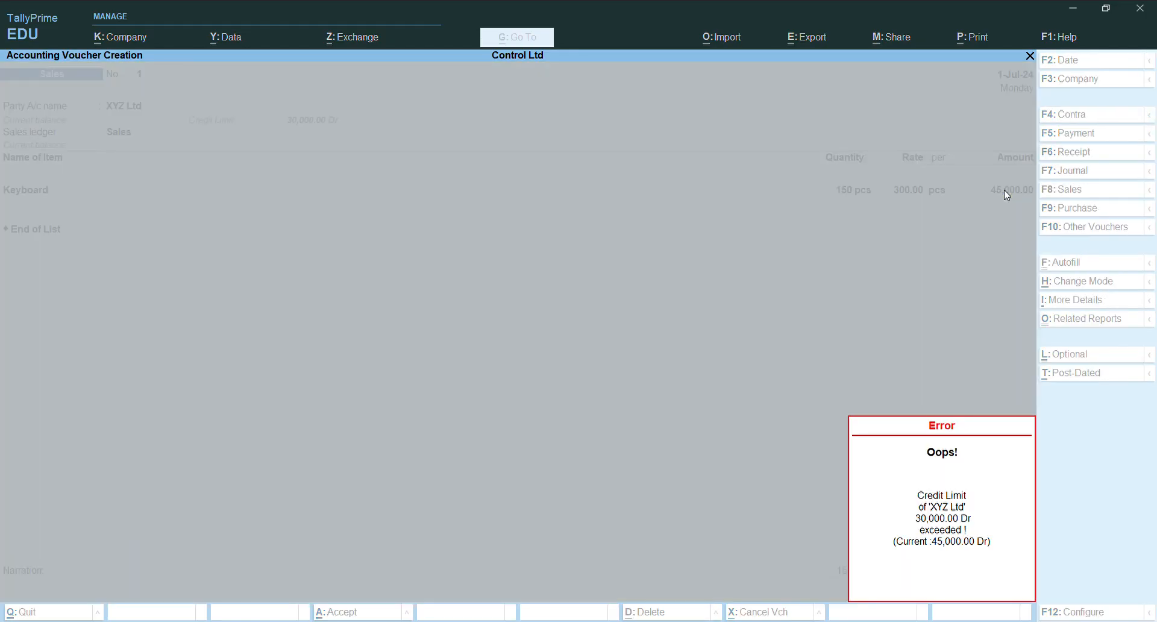